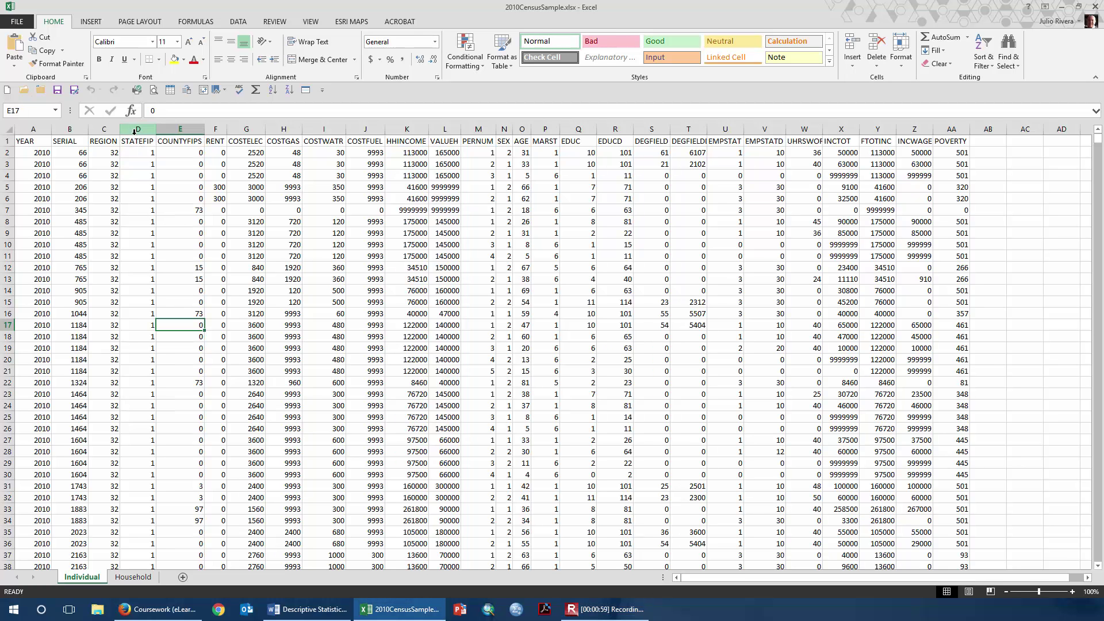
# - Add filter controls to the header row of the Individual sheet's census data
pyautogui.click(134, 130)
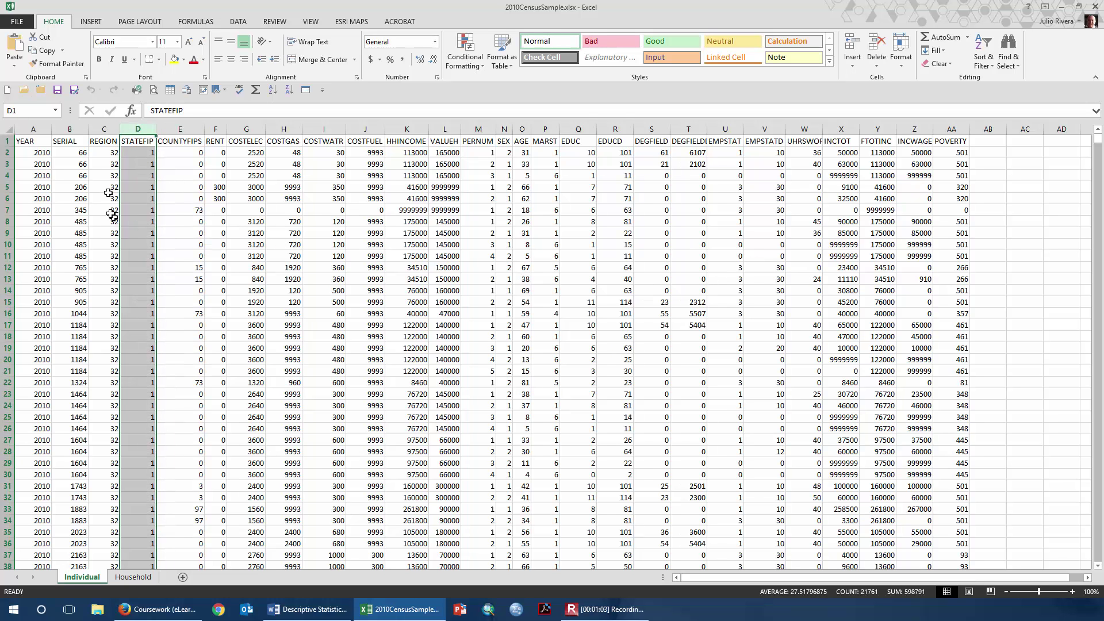
pyautogui.click(333, 165)
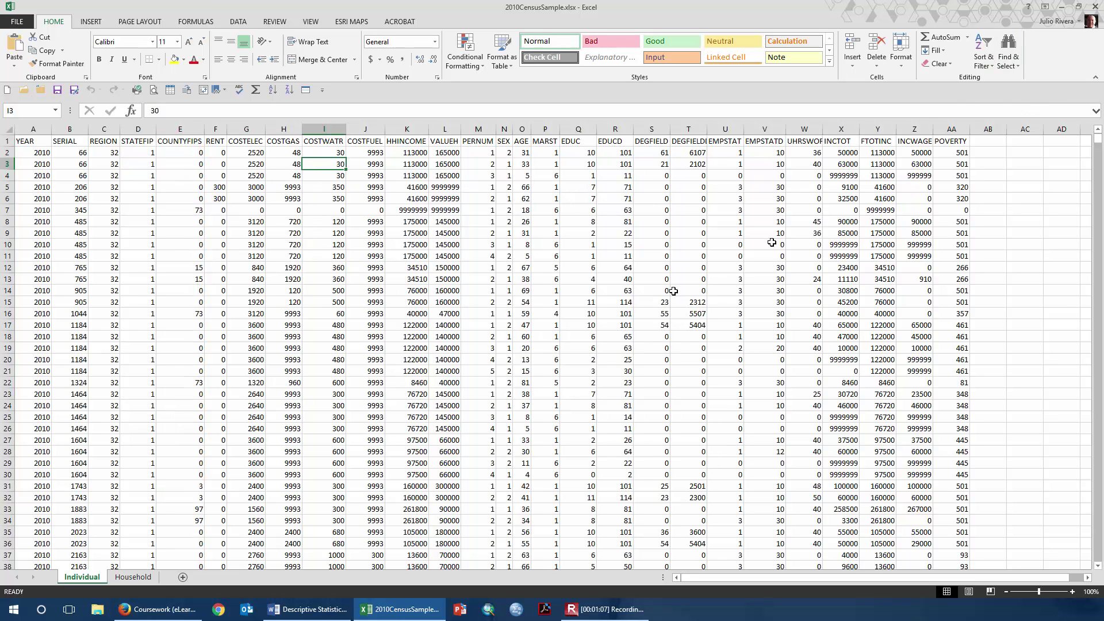
pyautogui.click(988, 67)
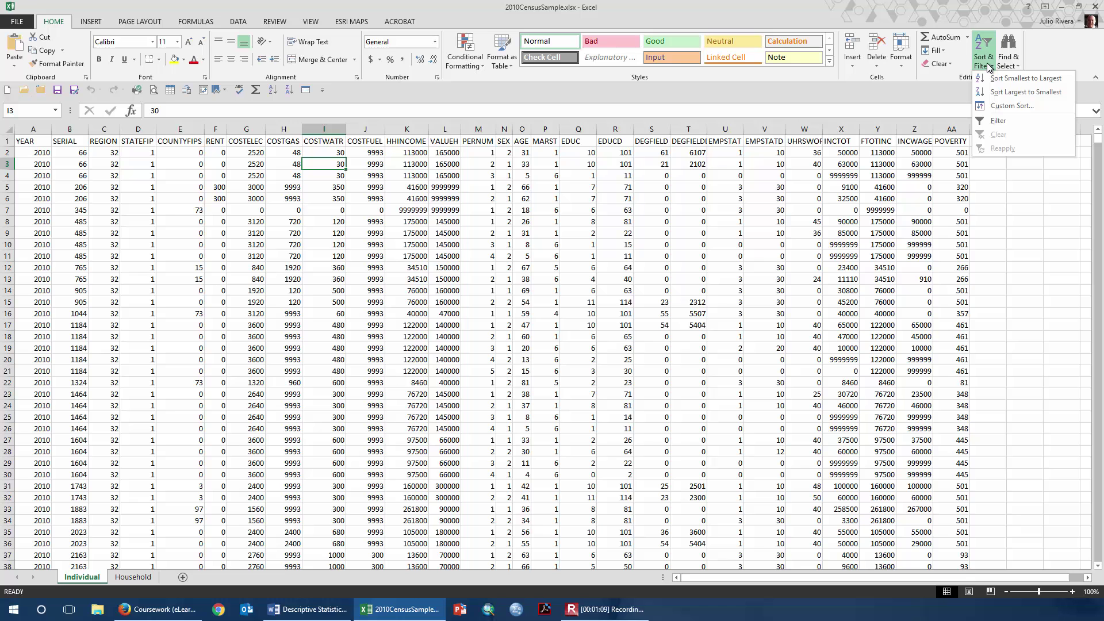
pyautogui.click(1007, 121)
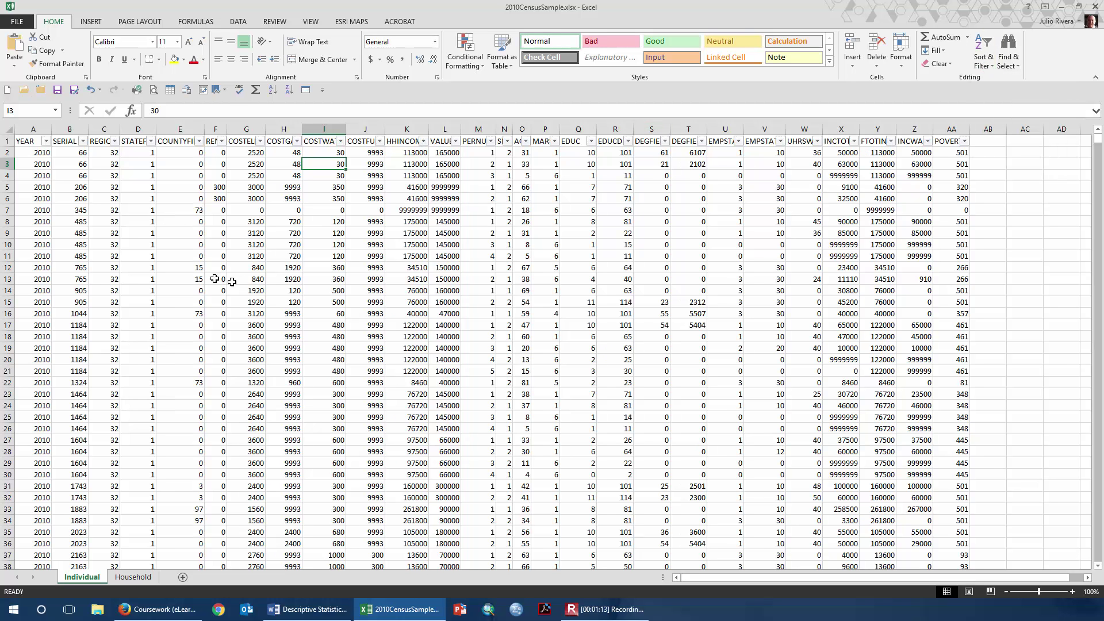
# - Filter the STATEFIP column to only the records with value 55
pyautogui.click(151, 142)
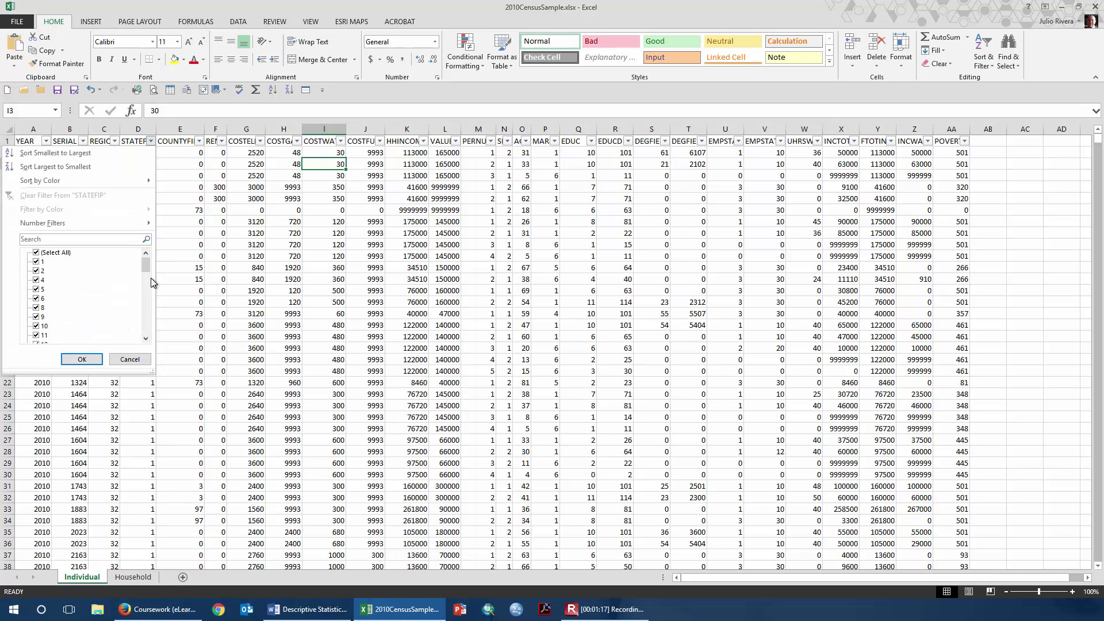
pyautogui.click(37, 254)
pyautogui.moveTo(145, 268); pyautogui.dragTo(146, 340)
pyautogui.click(37, 326)
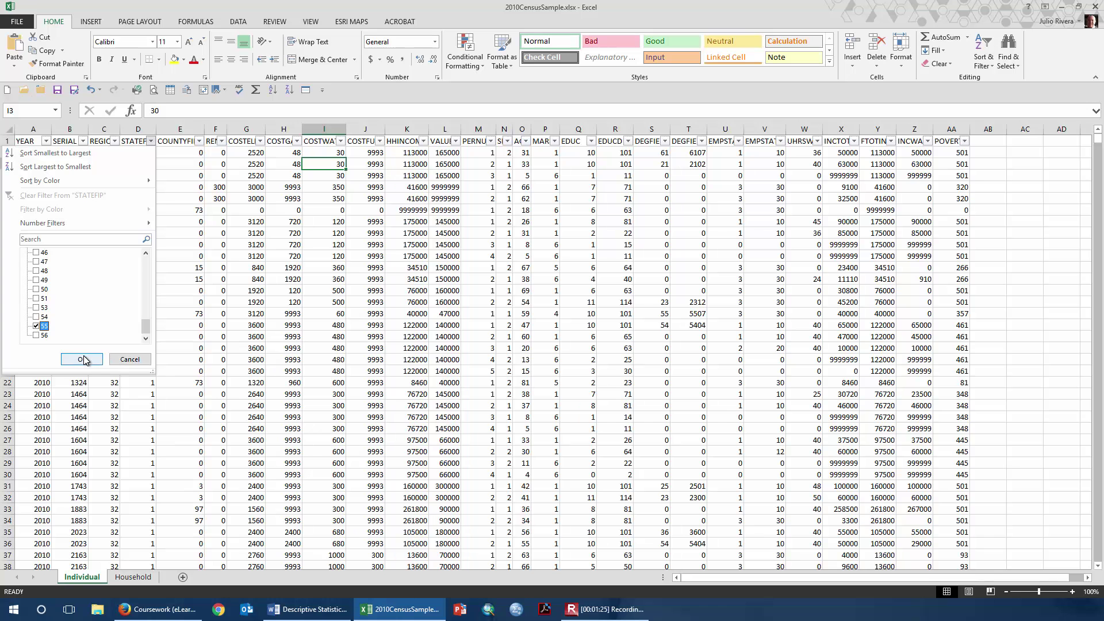
pyautogui.click(82, 359)
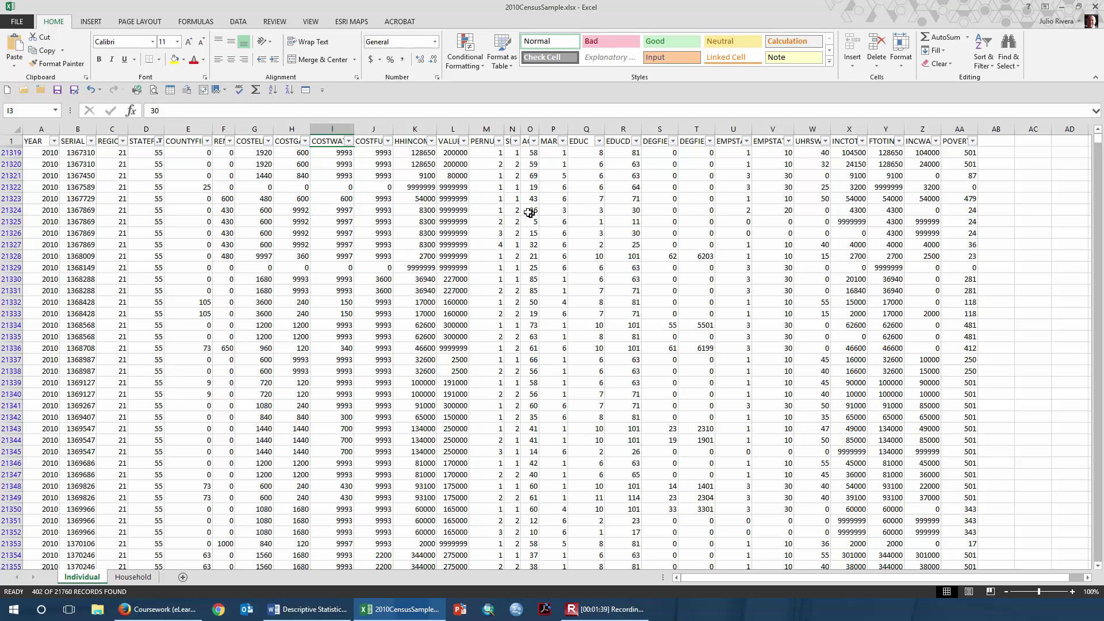
# - Filter the SEX column to only the records with value 1
pyautogui.click(516, 141)
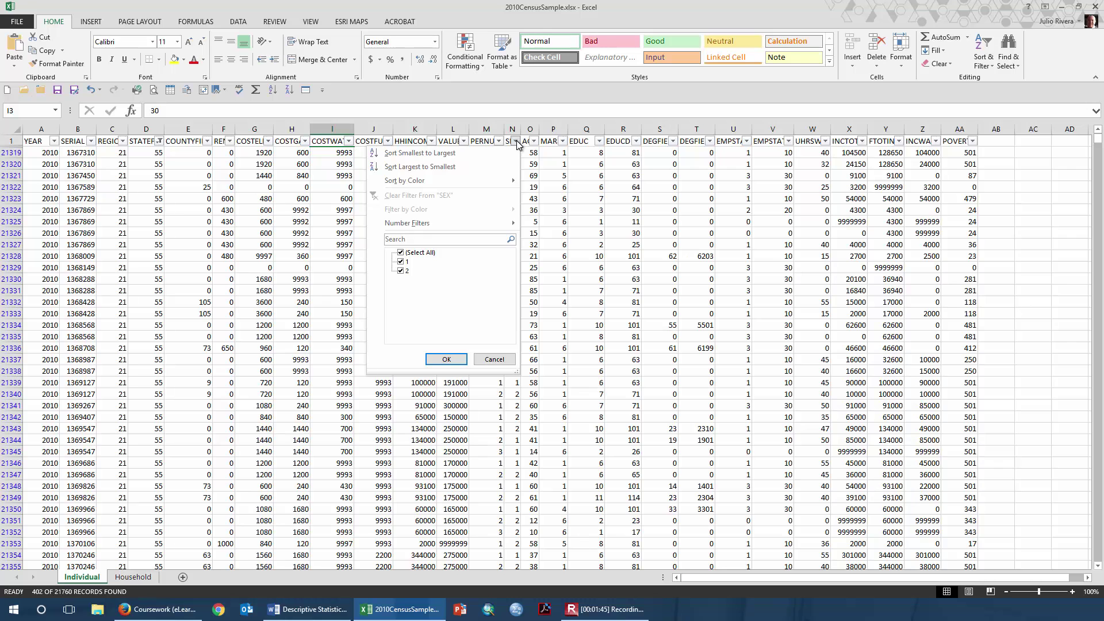
pyautogui.click(401, 253)
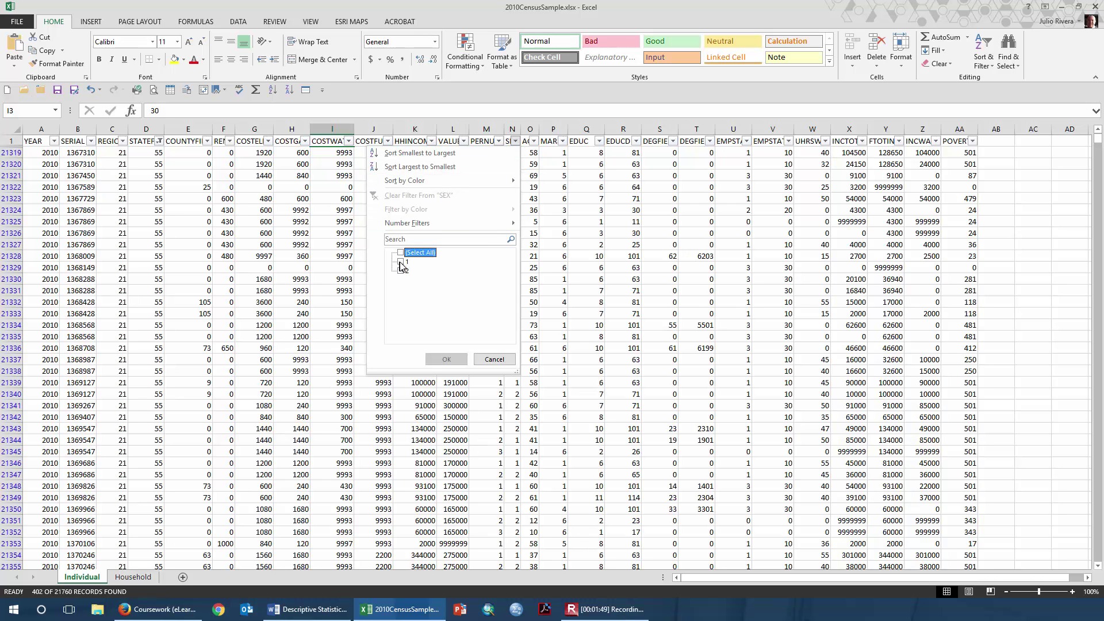
pyautogui.click(401, 263)
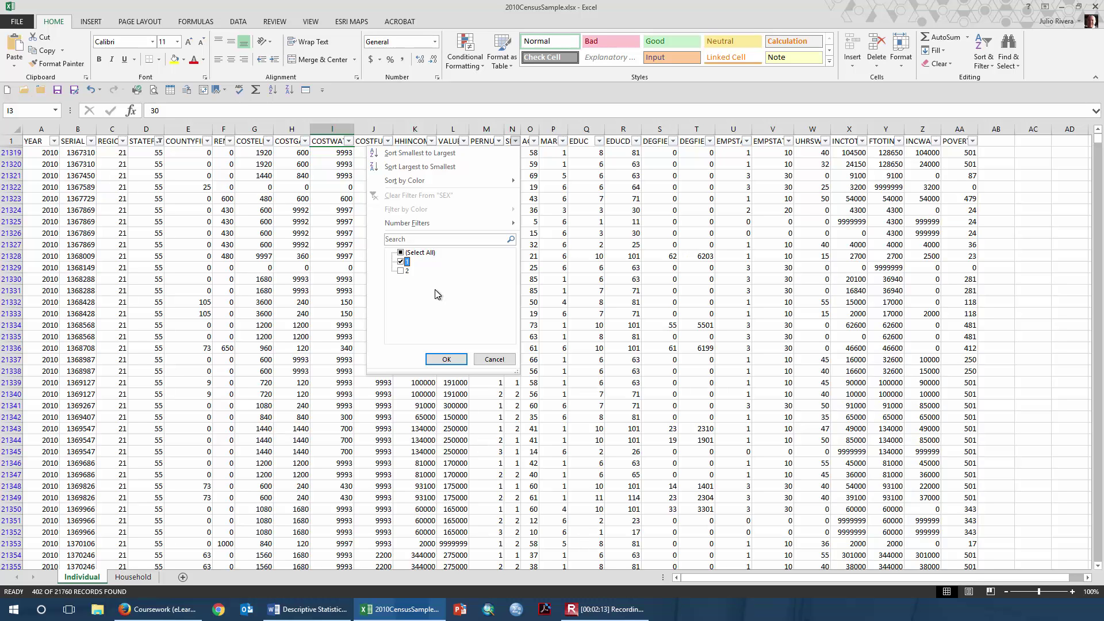
pyautogui.click(460, 363)
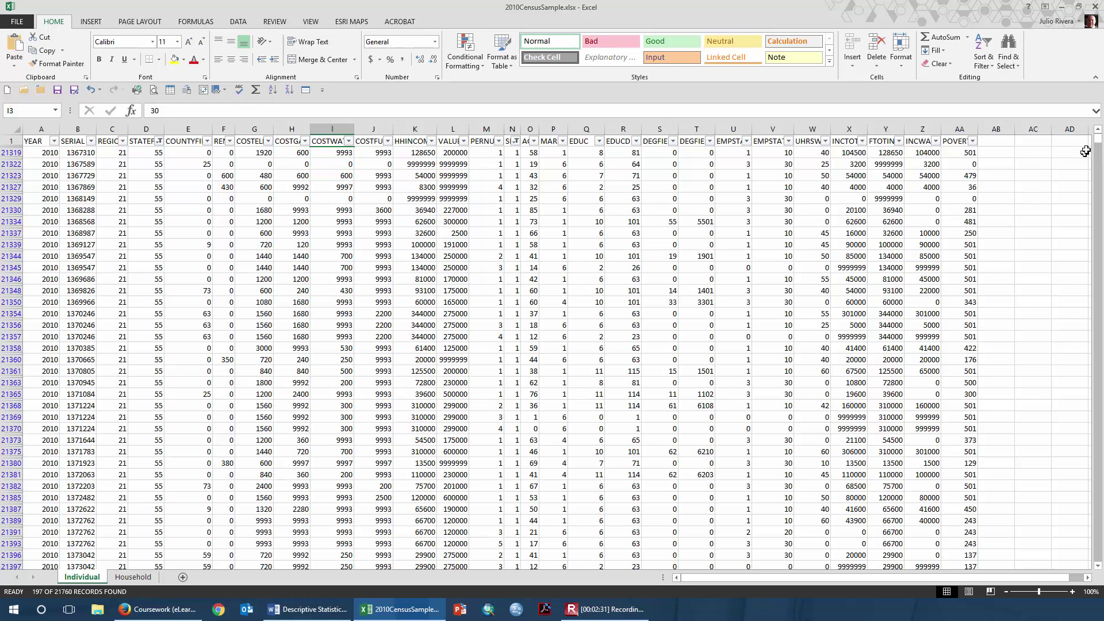
# - Copy all filtered records including the header row, from the YEAR column through the POVERTY column
pyautogui.moveTo(1099, 144); pyautogui.dragTo(1098, 577)
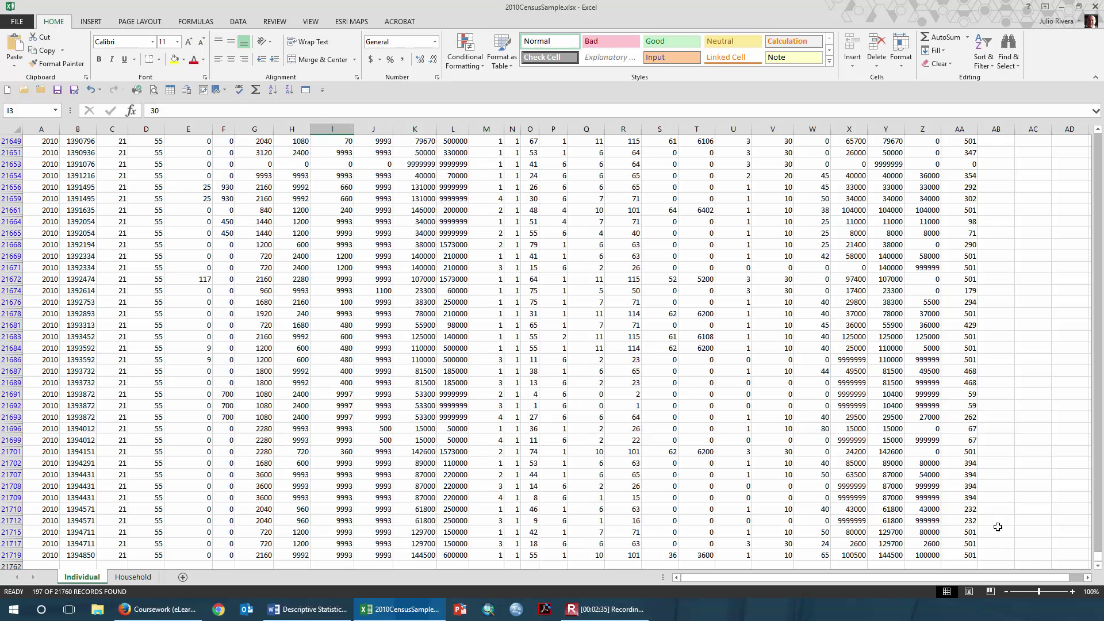
pyautogui.click(964, 555)
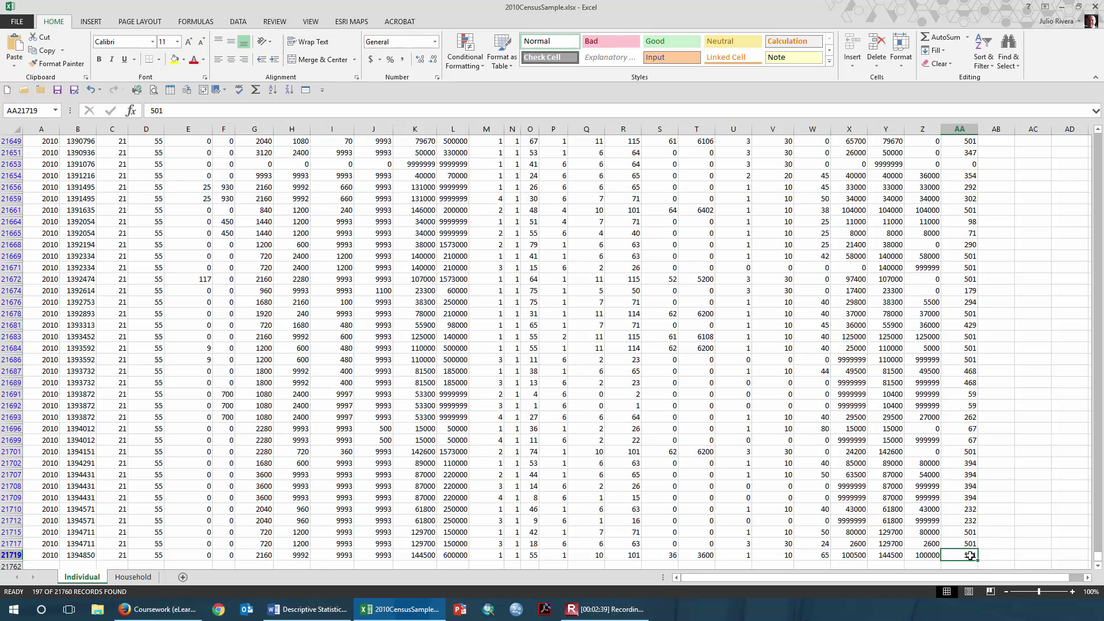
pyautogui.moveTo(971, 556); pyautogui.dragTo(42, 129)
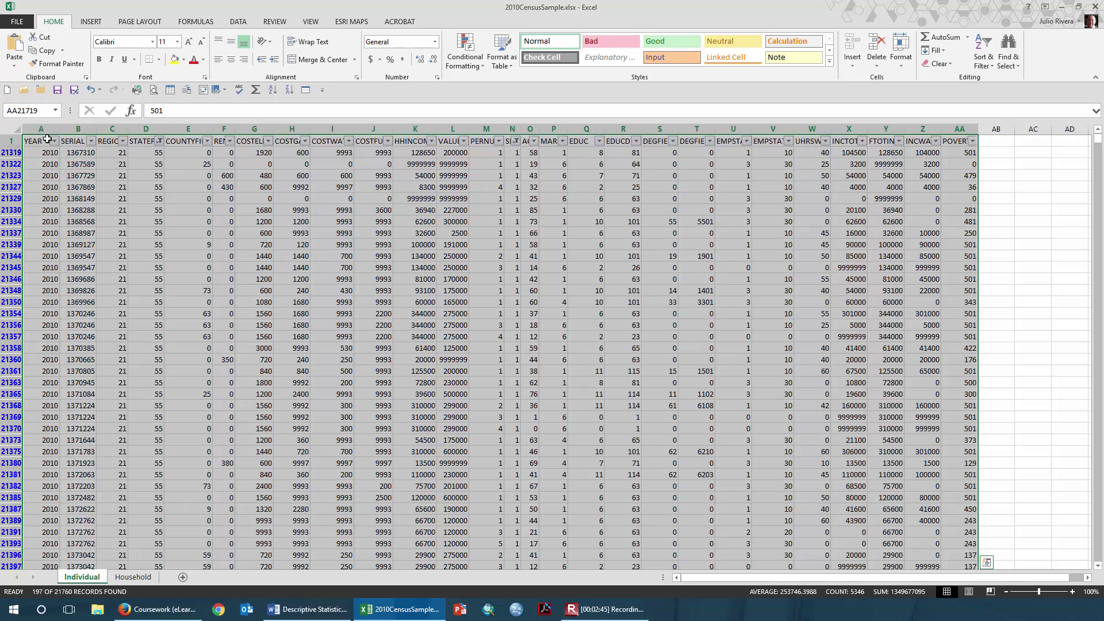
pyautogui.click(44, 50)
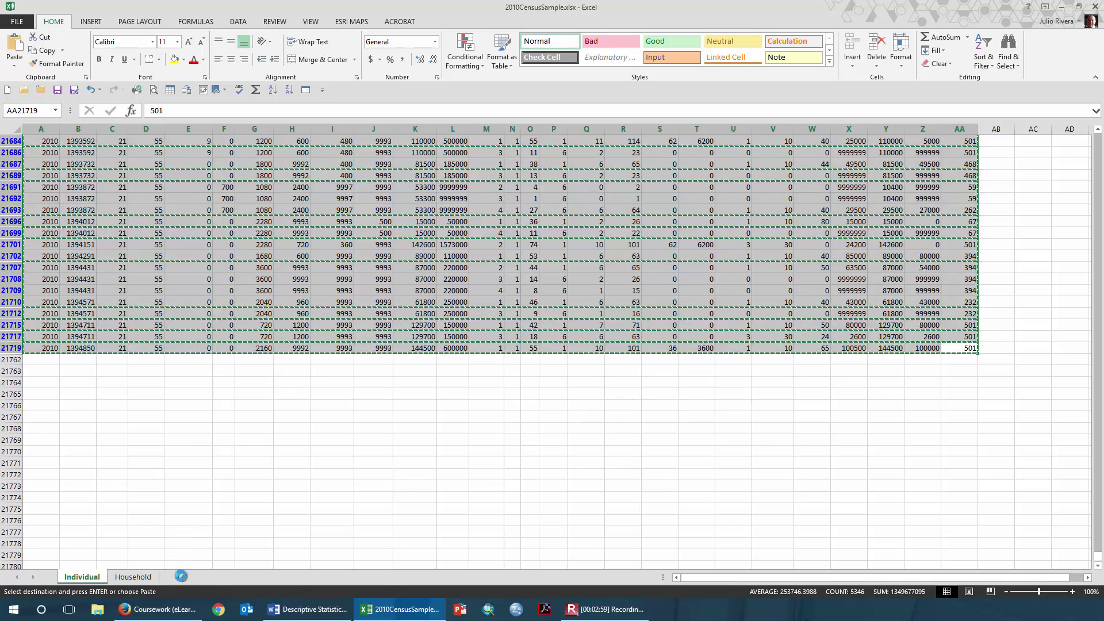
# - Paste the copied records into a new worksheet and check them down to the last row
pyautogui.click(182, 578)
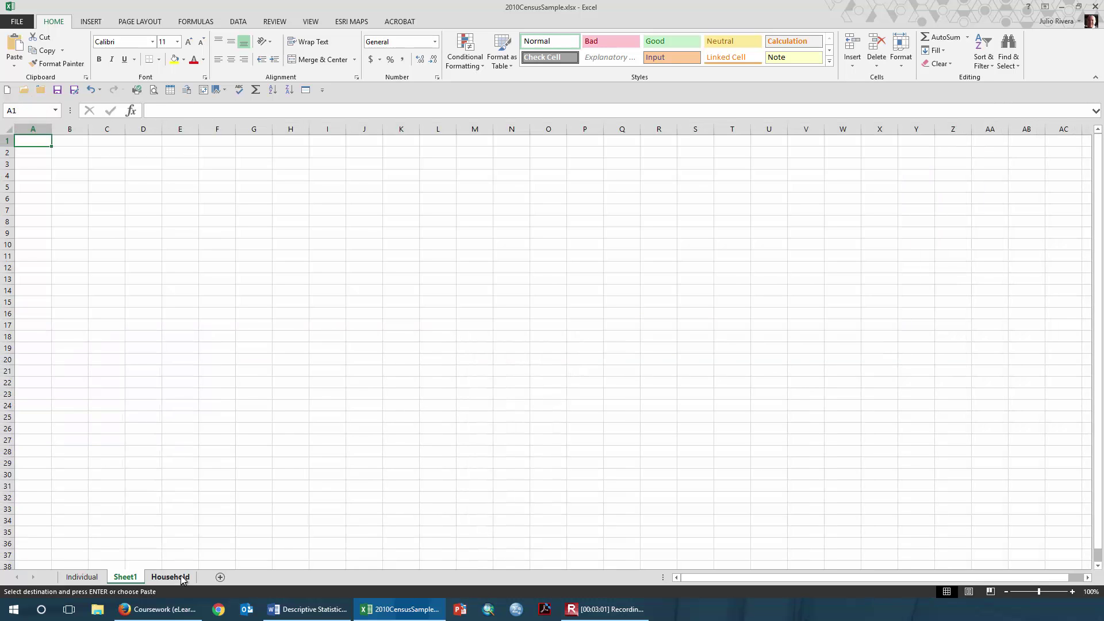
pyautogui.click(15, 45)
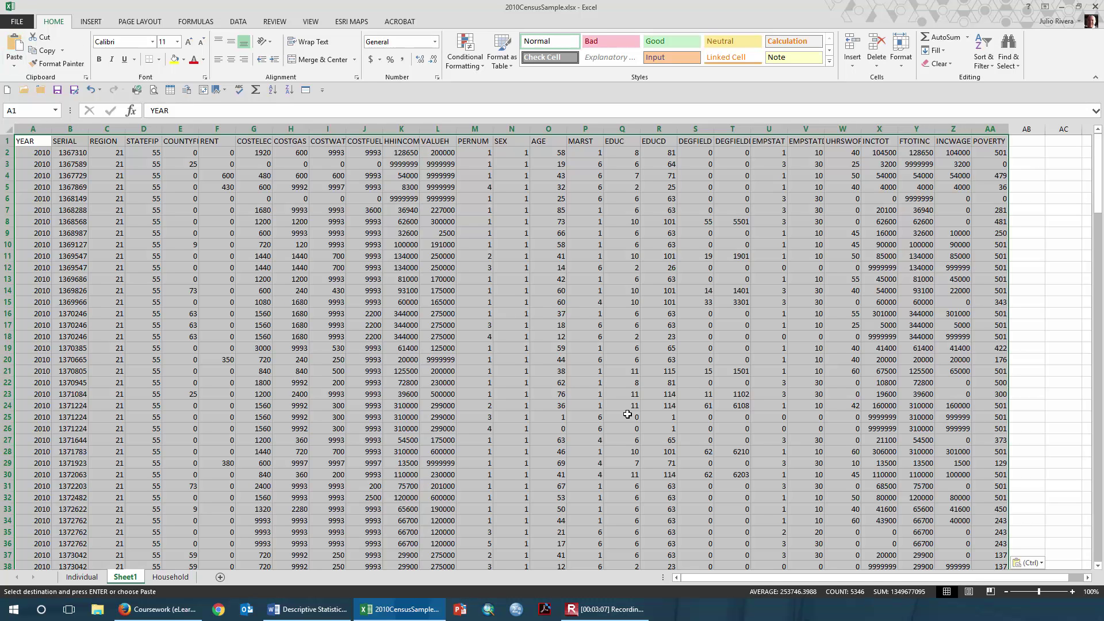
pyautogui.click(1031, 198)
pyautogui.moveTo(1098, 164); pyautogui.dragTo(1097, 322)
pyautogui.moveTo(1099, 392); pyautogui.dragTo(1100, 531)
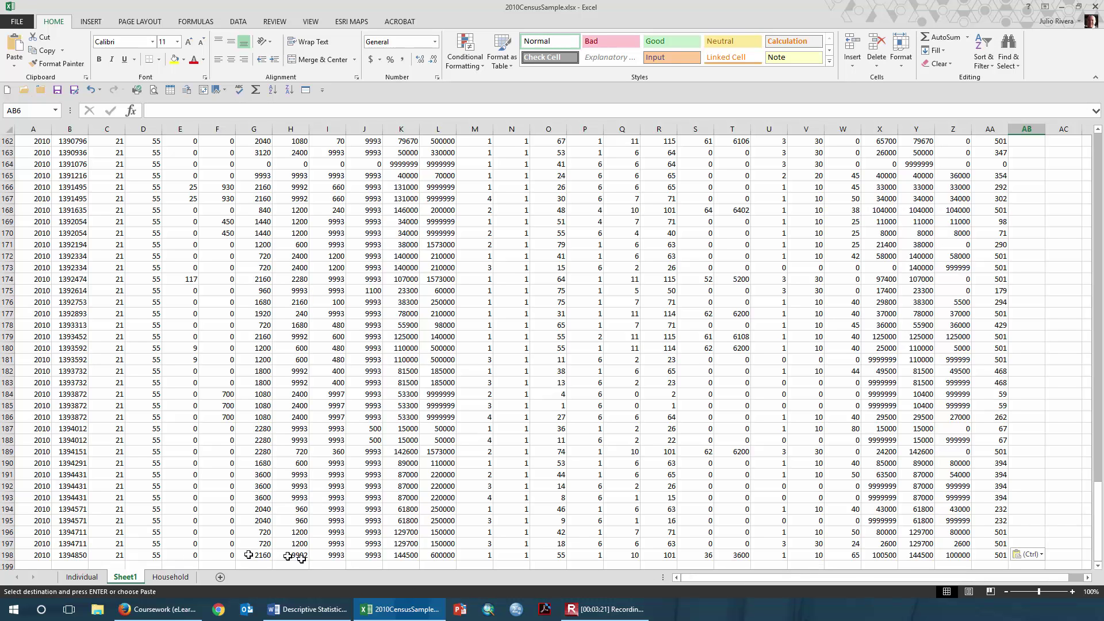
pyautogui.moveTo(1095, 515); pyautogui.dragTo(1089, 121)
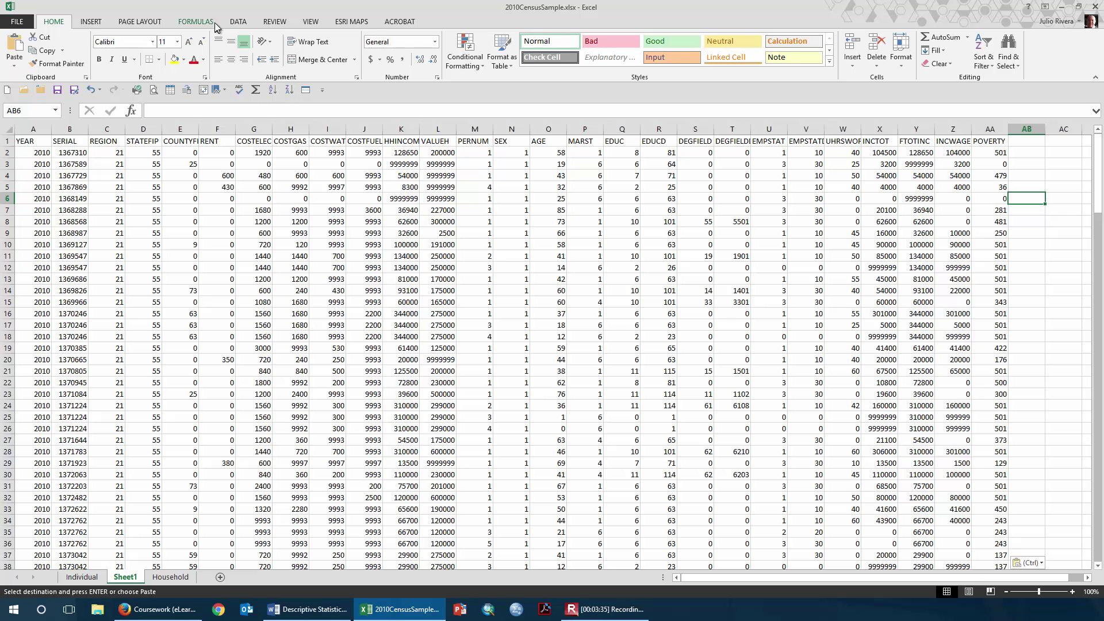
# - Start a Descriptive Statistics analysis on the whole AGE column ($O:$O), with labels in the first row
pyautogui.click(232, 22)
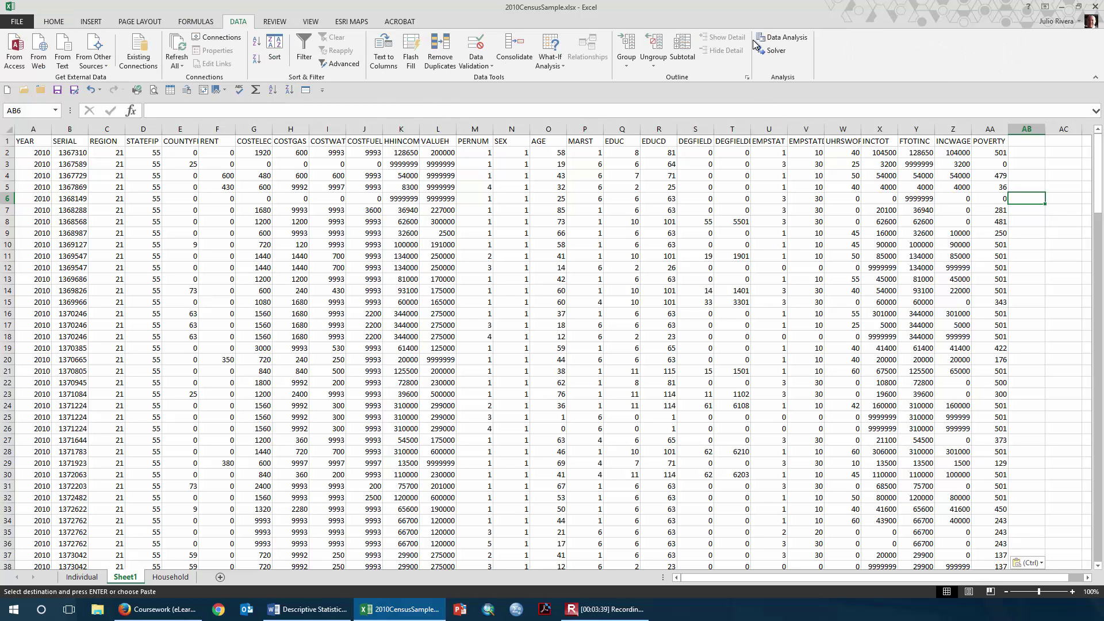
pyautogui.click(773, 38)
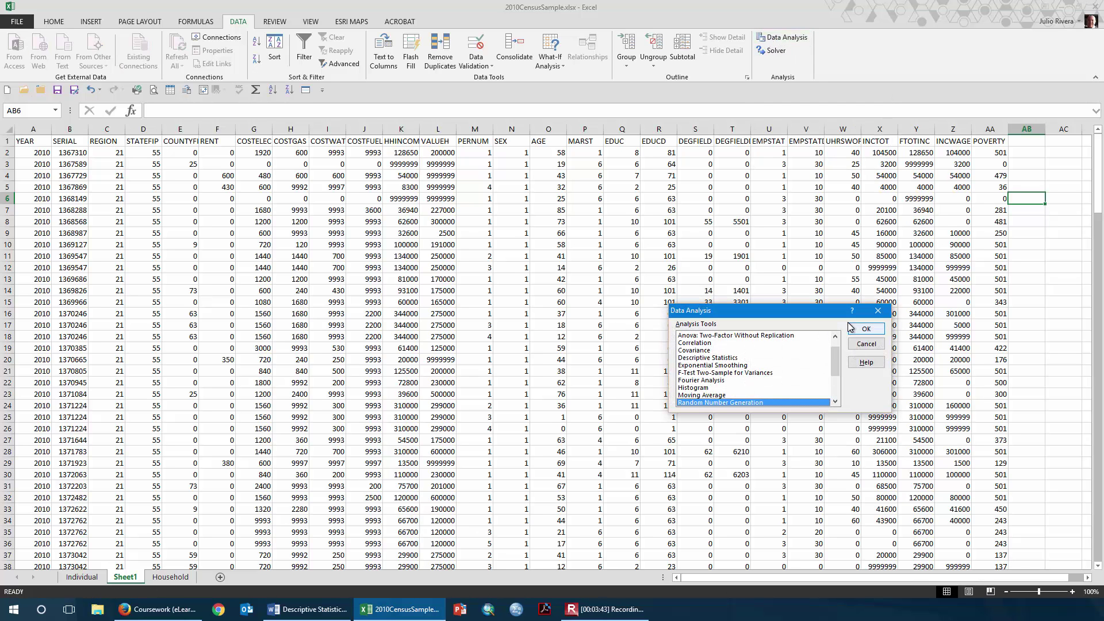
pyautogui.click(701, 359)
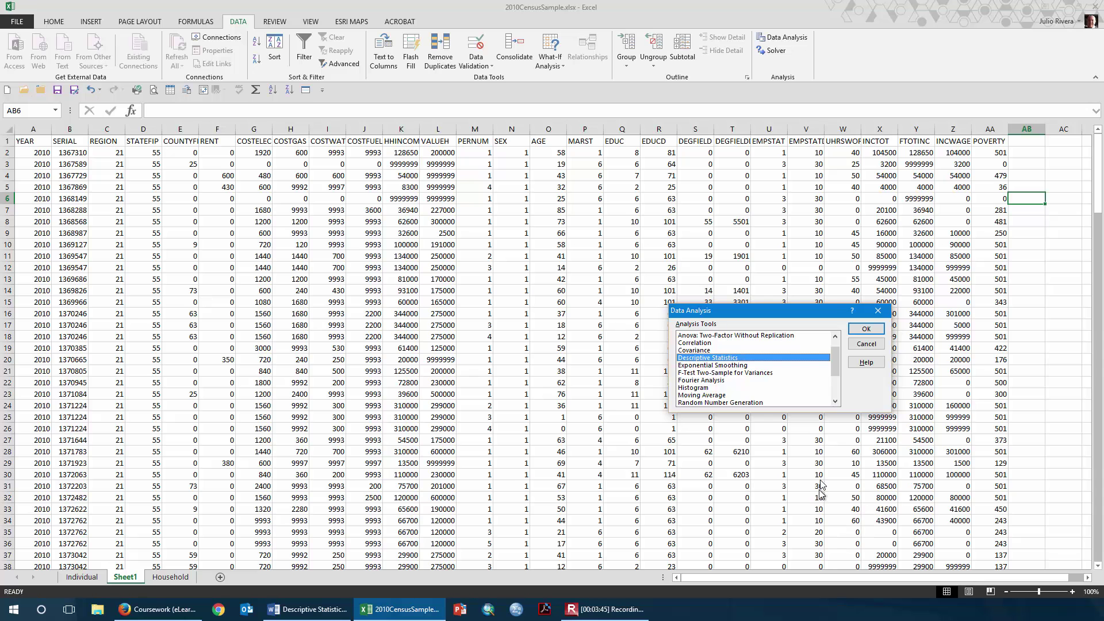
pyautogui.click(867, 330)
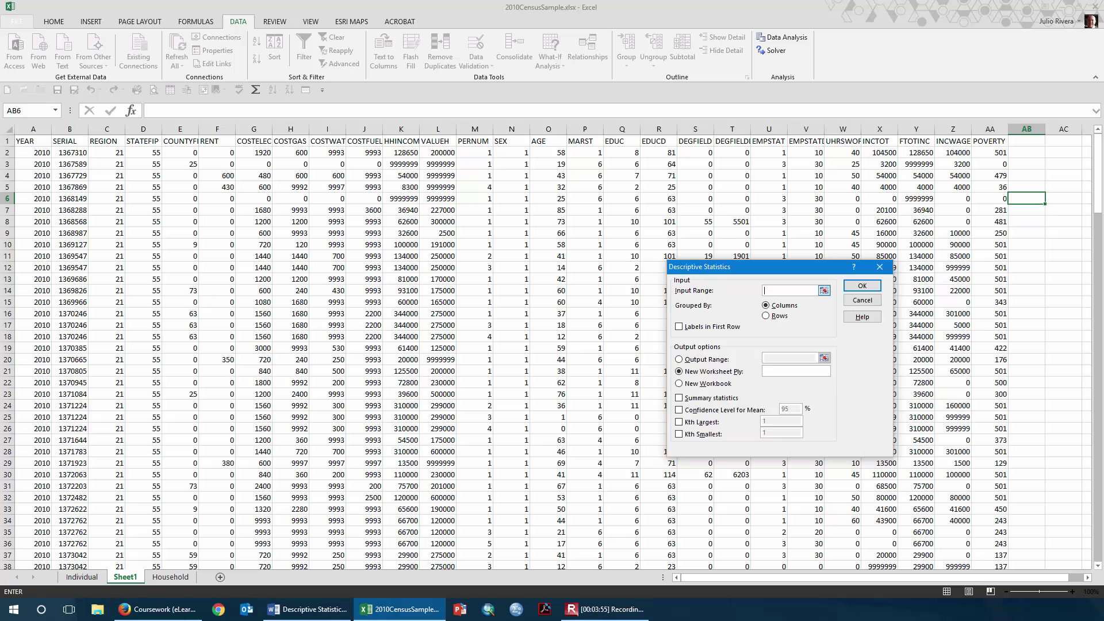
pyautogui.click(549, 129)
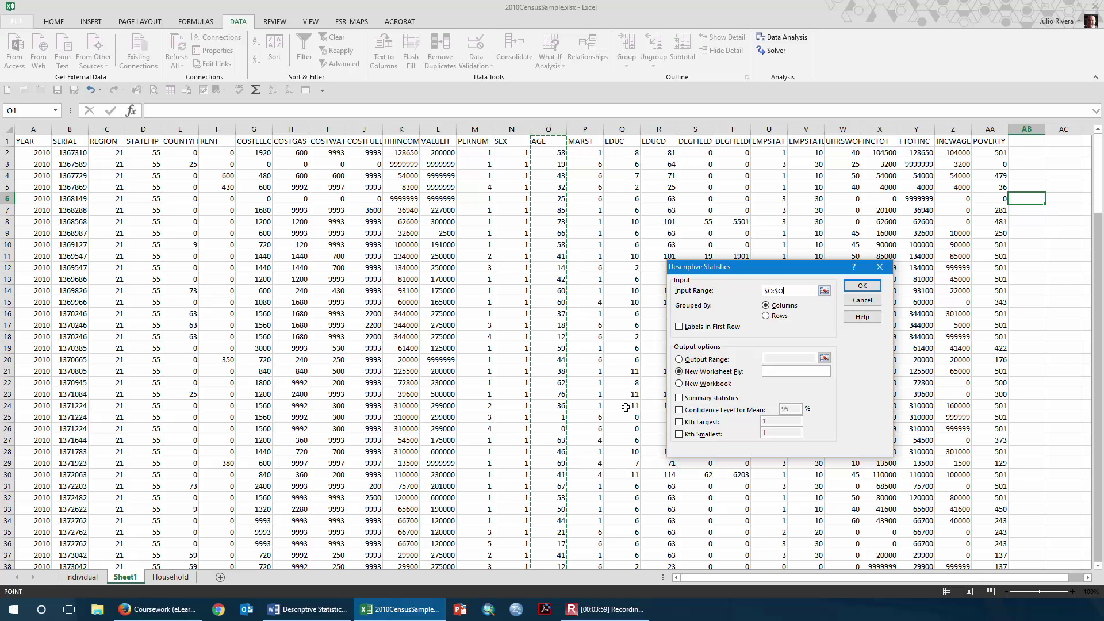
pyautogui.click(679, 327)
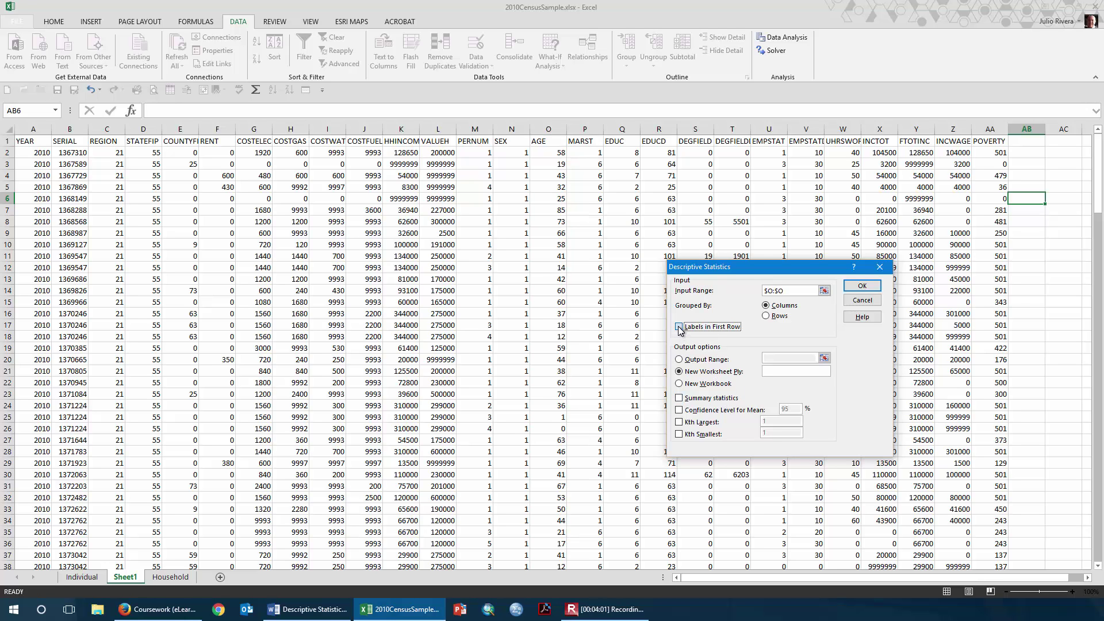
# - Include summary statistics, a 95% confidence level for the mean, and the Kth largest and smallest values, both with K of 1
pyautogui.click(680, 398)
pyautogui.click(680, 411)
pyautogui.click(681, 423)
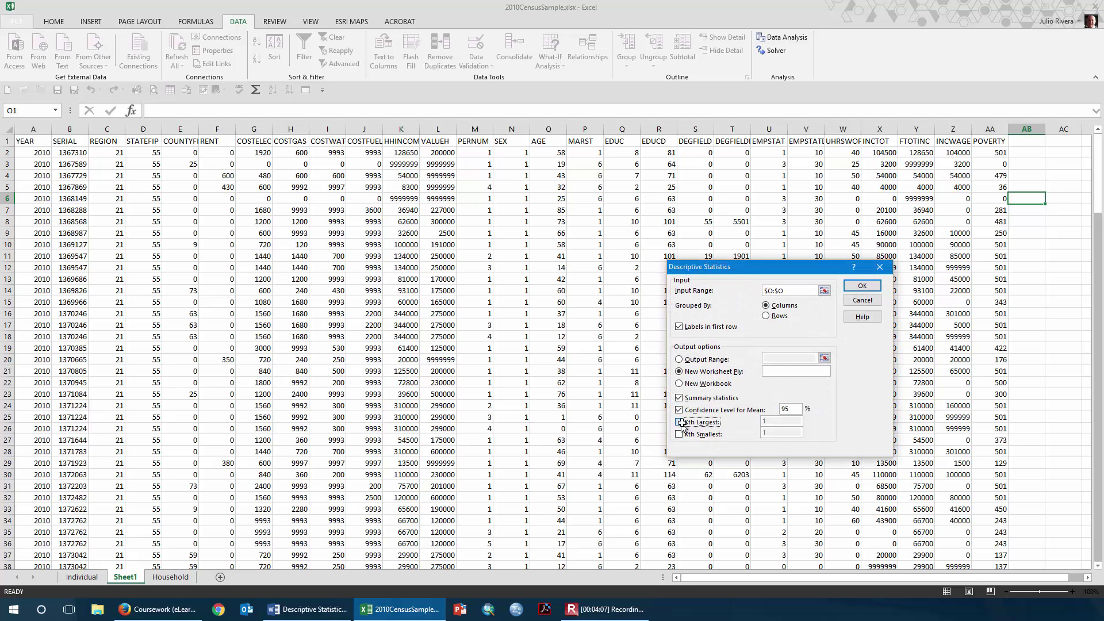
pyautogui.click(680, 435)
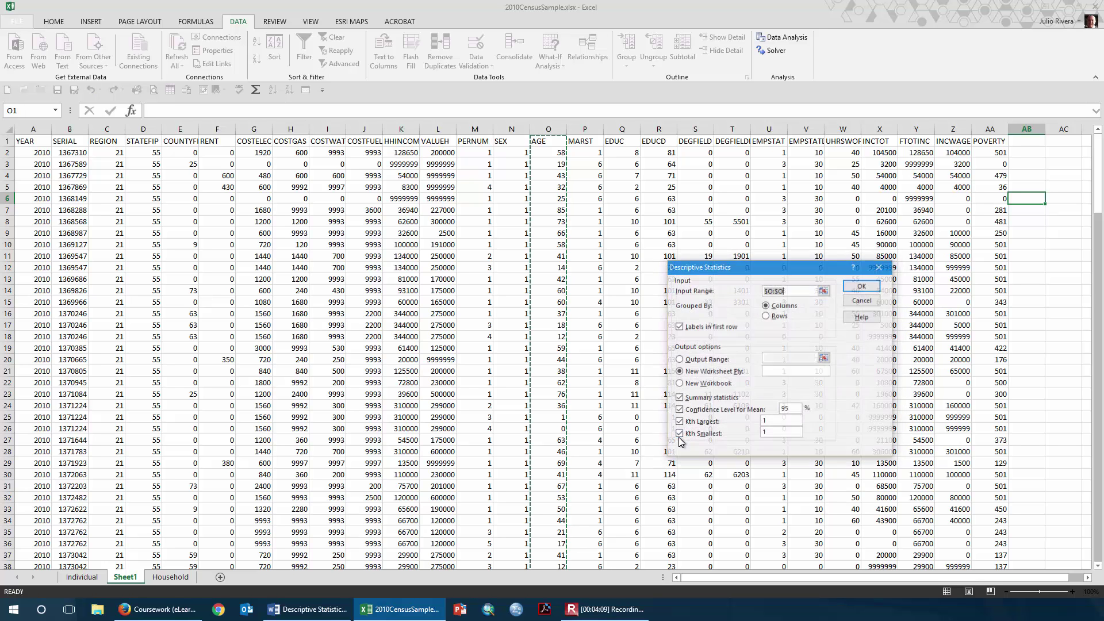
# - Output the analysis to a new worksheet named Descriptives and generate the statistics
pyautogui.click(778, 372)
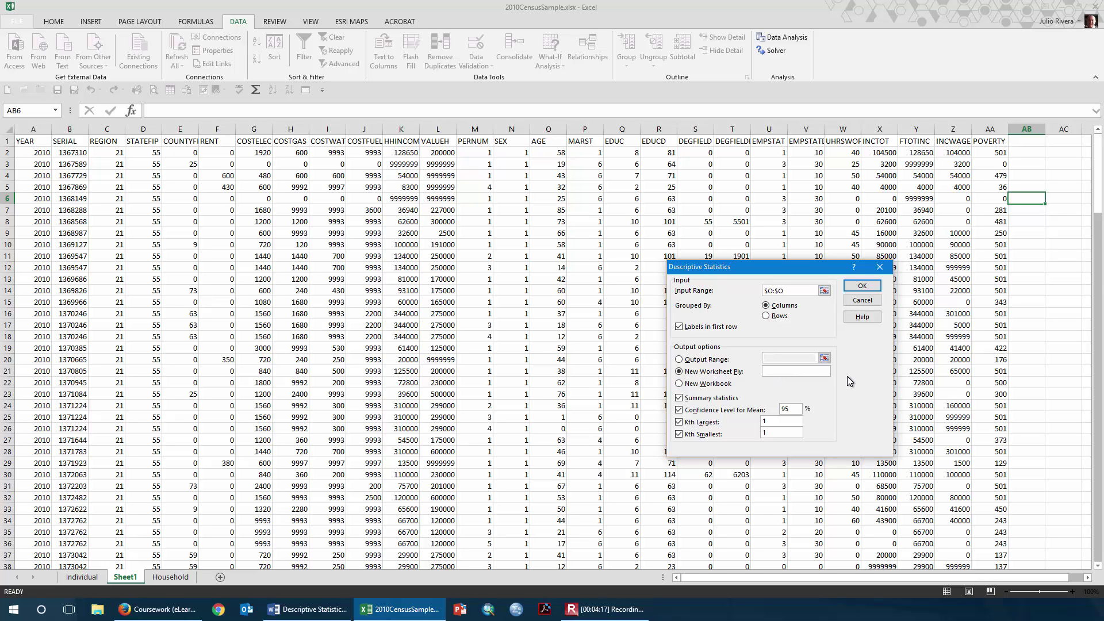
pyautogui.write('Descriptives')
pyautogui.click(861, 287)
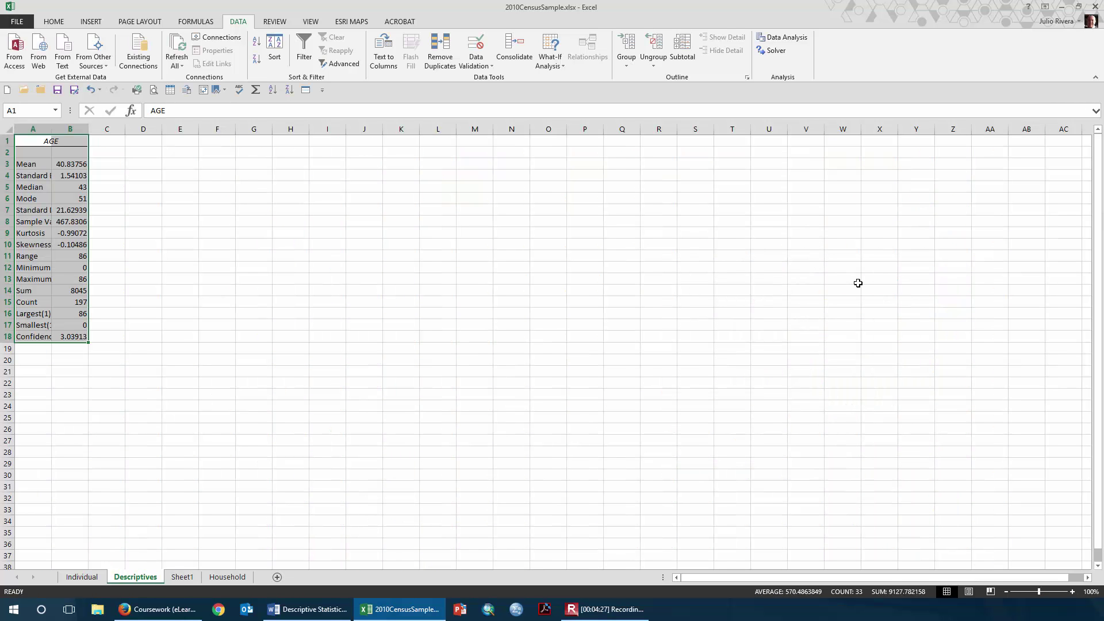
# - Fit column A of the Descriptives sheet to the width of its statistic labels
pyautogui.click(47, 127)
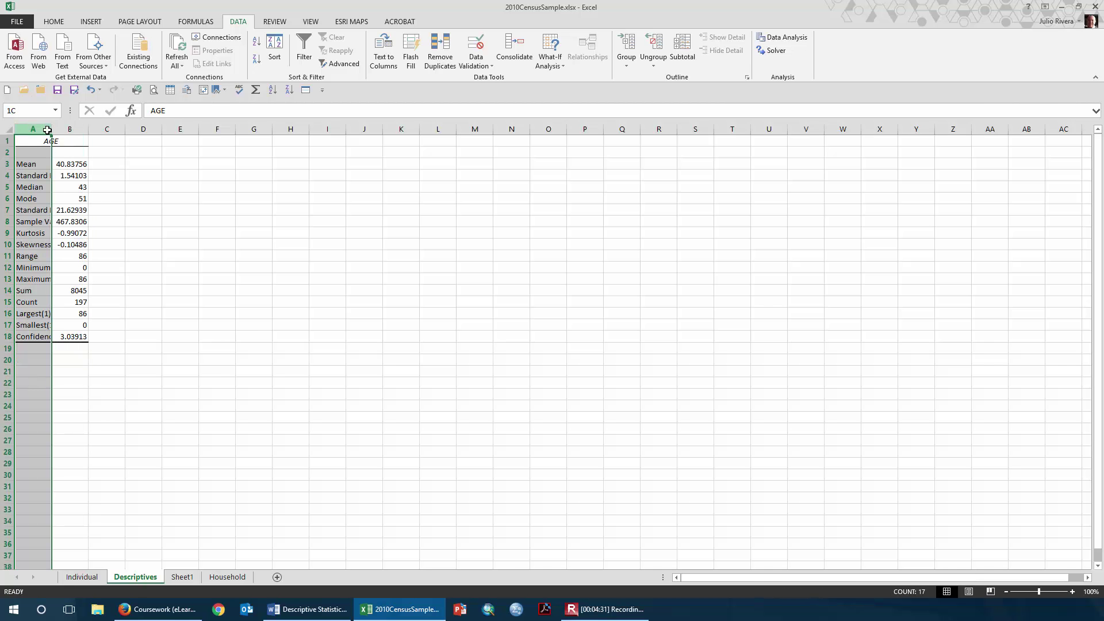
pyautogui.doubleClick(50, 128)
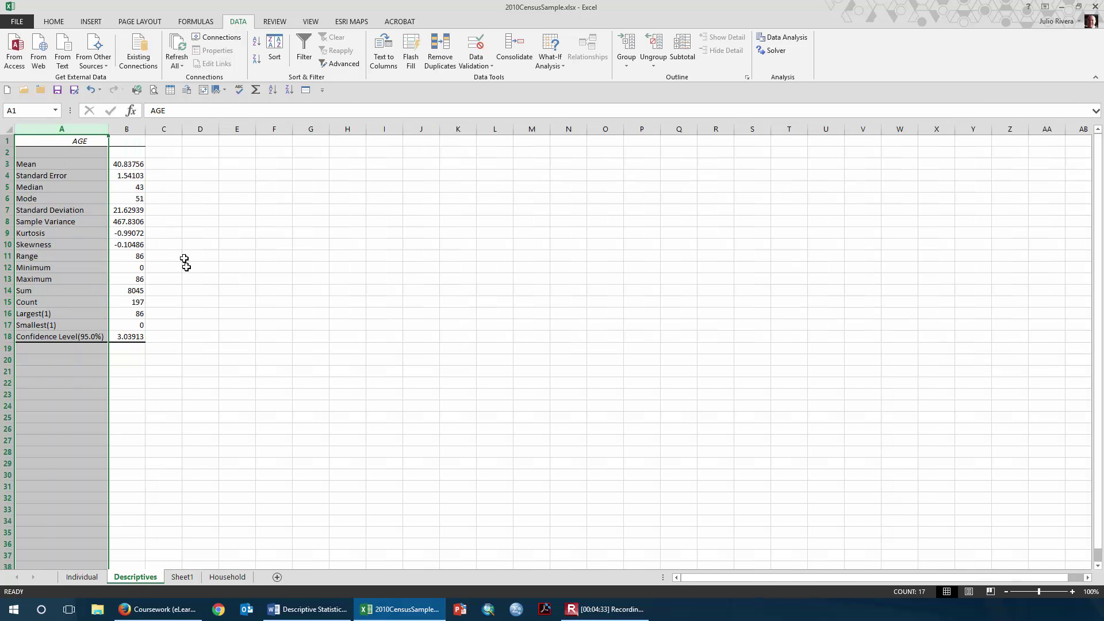
pyautogui.click(195, 324)
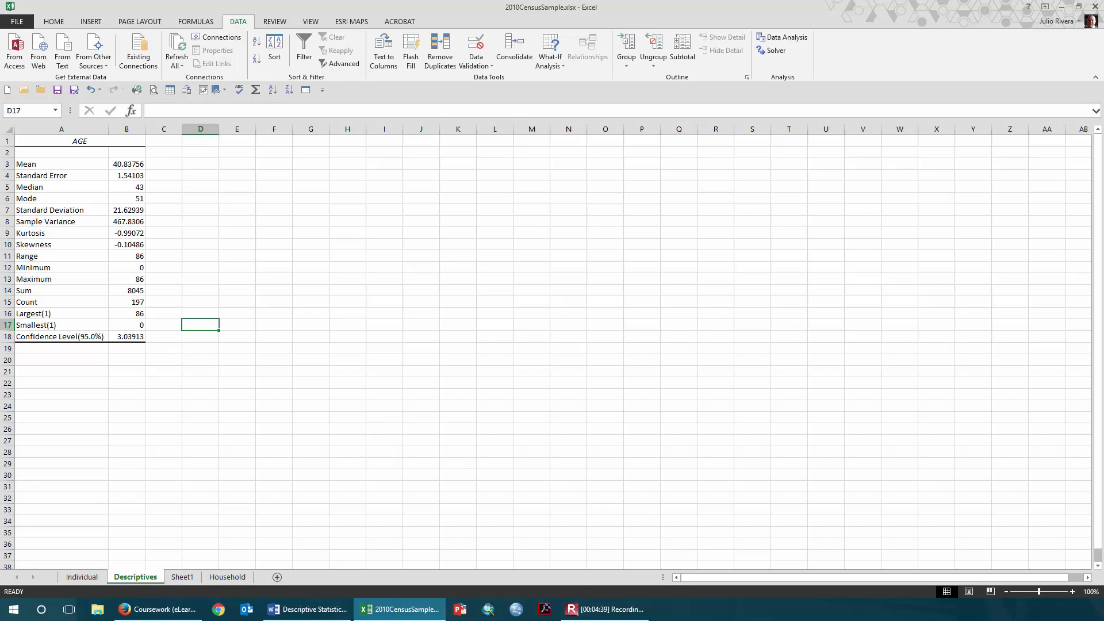
# - Switch to the Descriptive Statistics document in Word, and return to Sheet1 of the census workbook in Excel
pyautogui.click(307, 609)
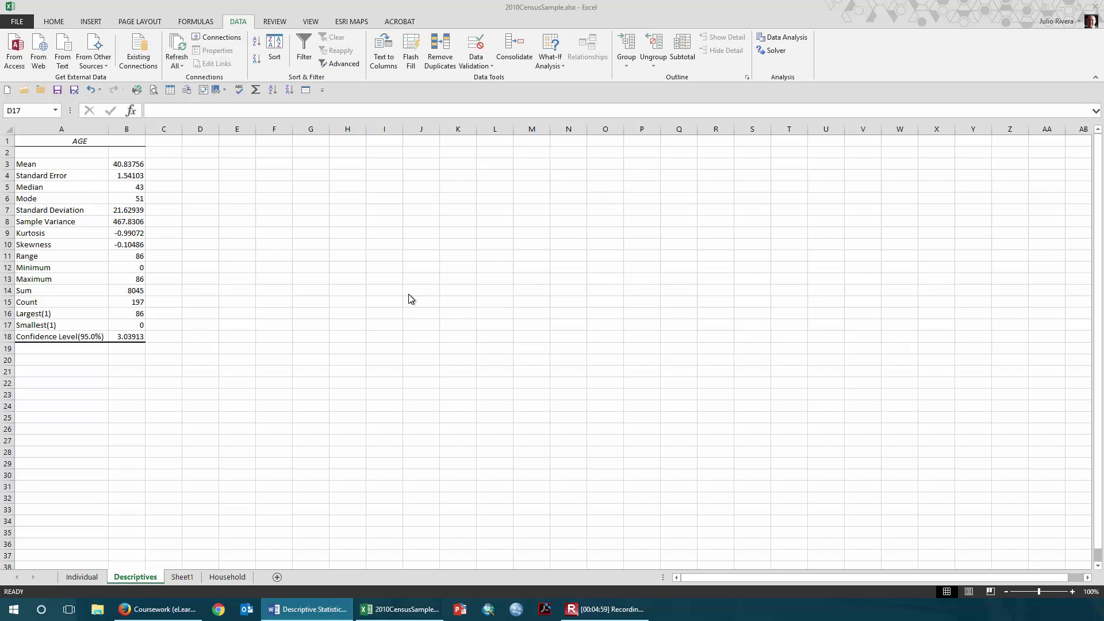
pyautogui.click(184, 581)
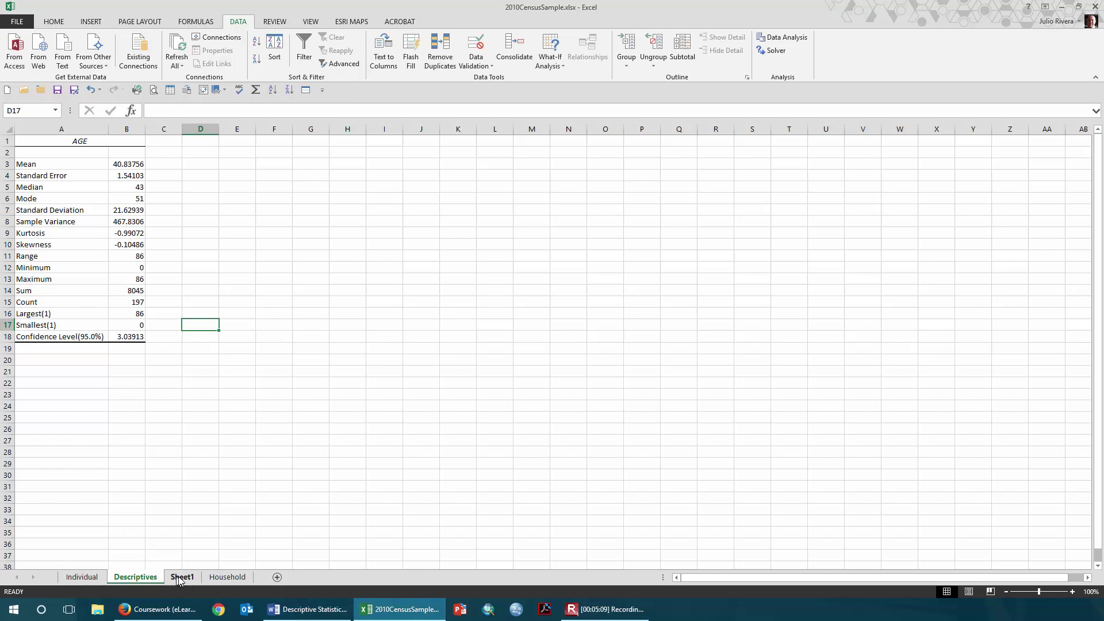
pyautogui.click(185, 581)
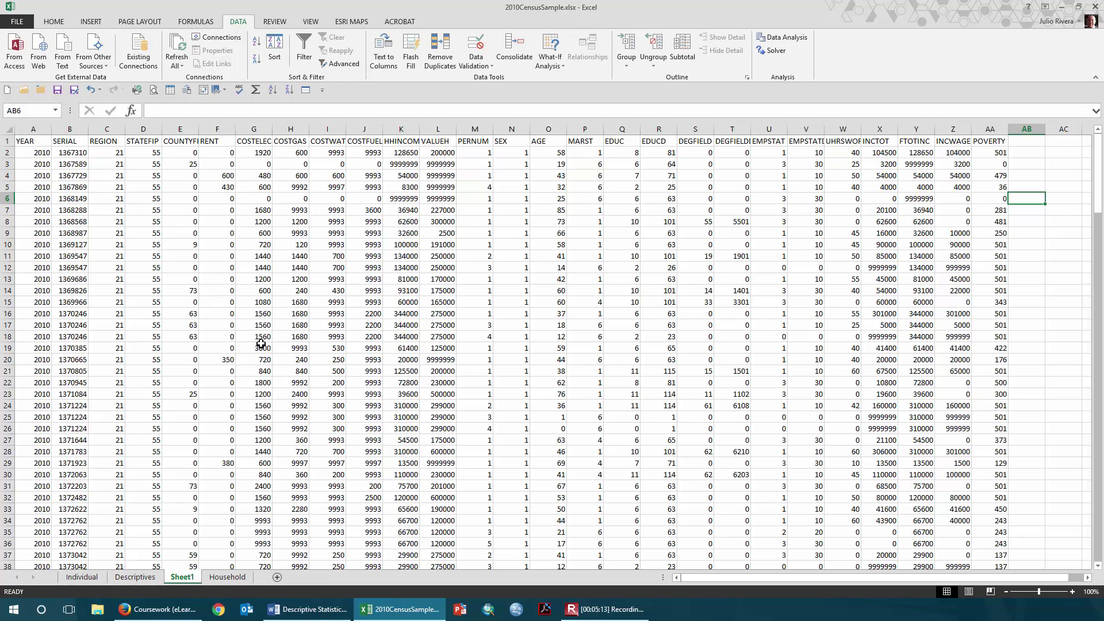
# - Create a PivotTable on a new worksheet from the Sheet1 census data range A1:AA198
pyautogui.click(622, 231)
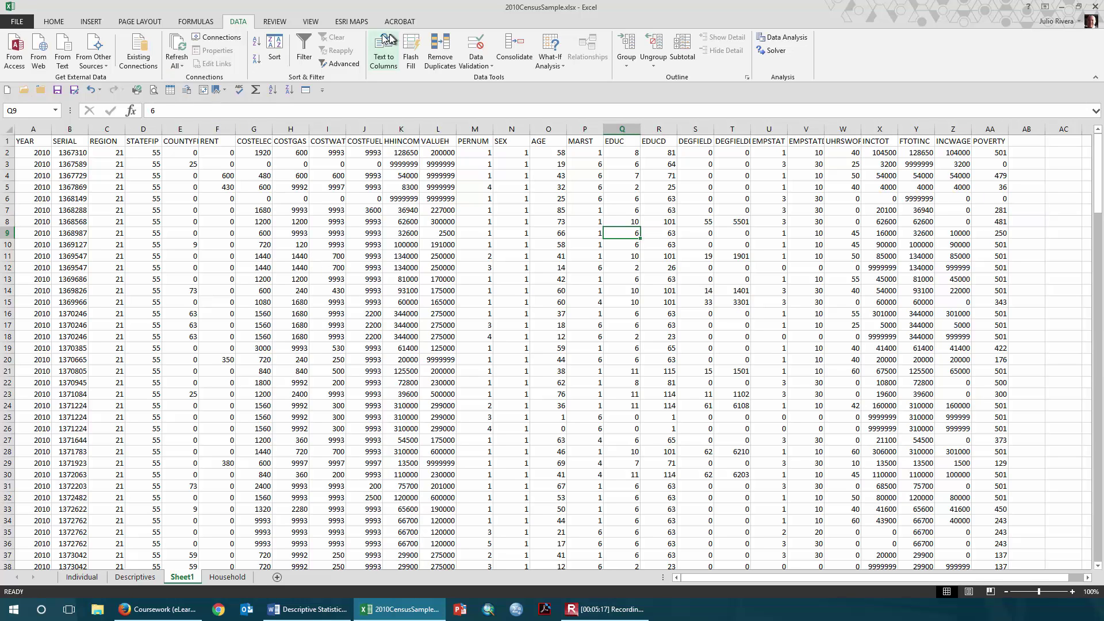
pyautogui.click(91, 22)
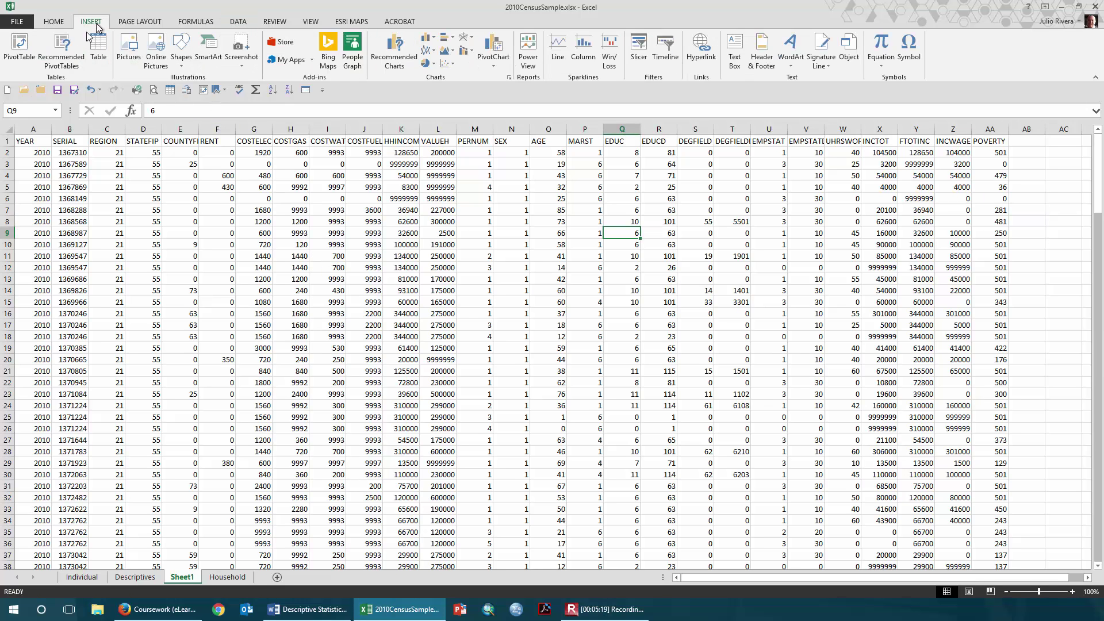
pyautogui.click(15, 46)
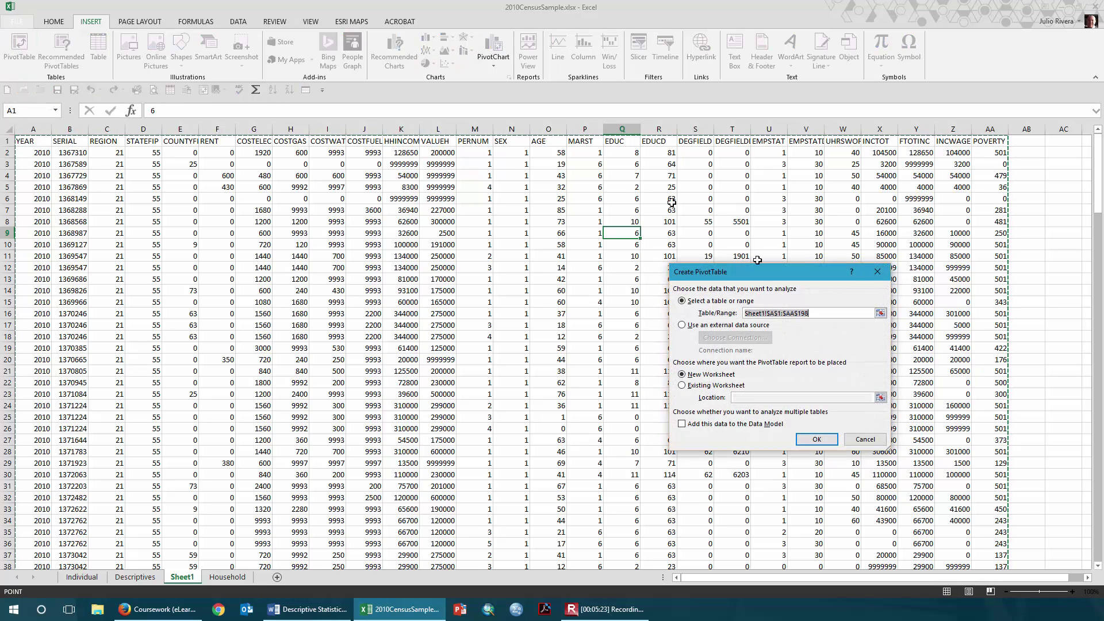
pyautogui.click(814, 440)
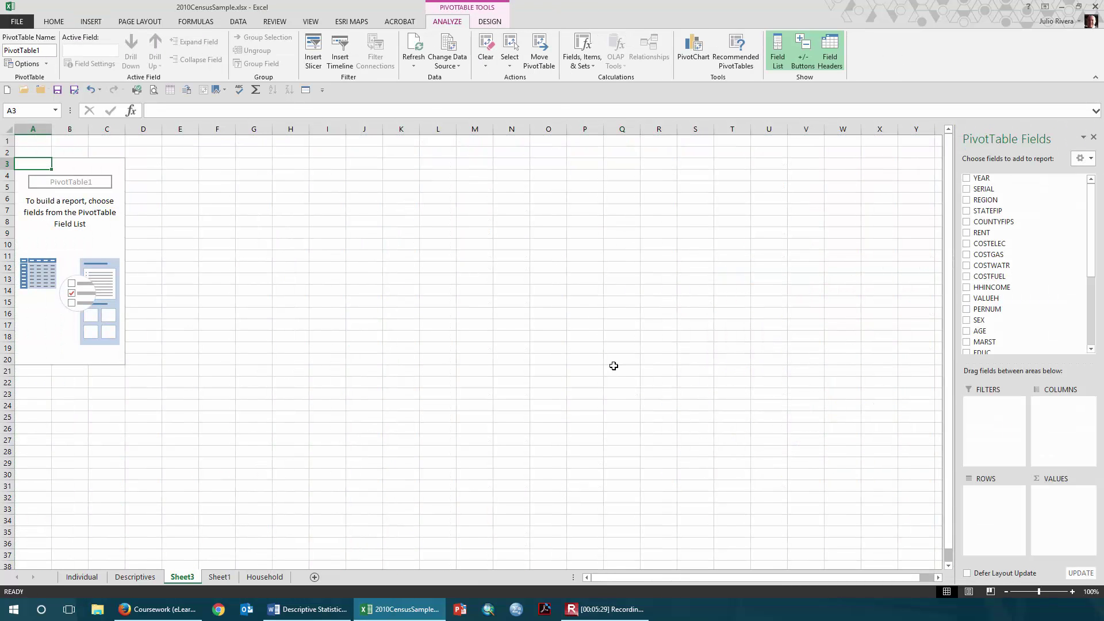
# - Add AGE to both the values and the rows of the PivotTable, and summarize the values by Count
pyautogui.click(968, 333)
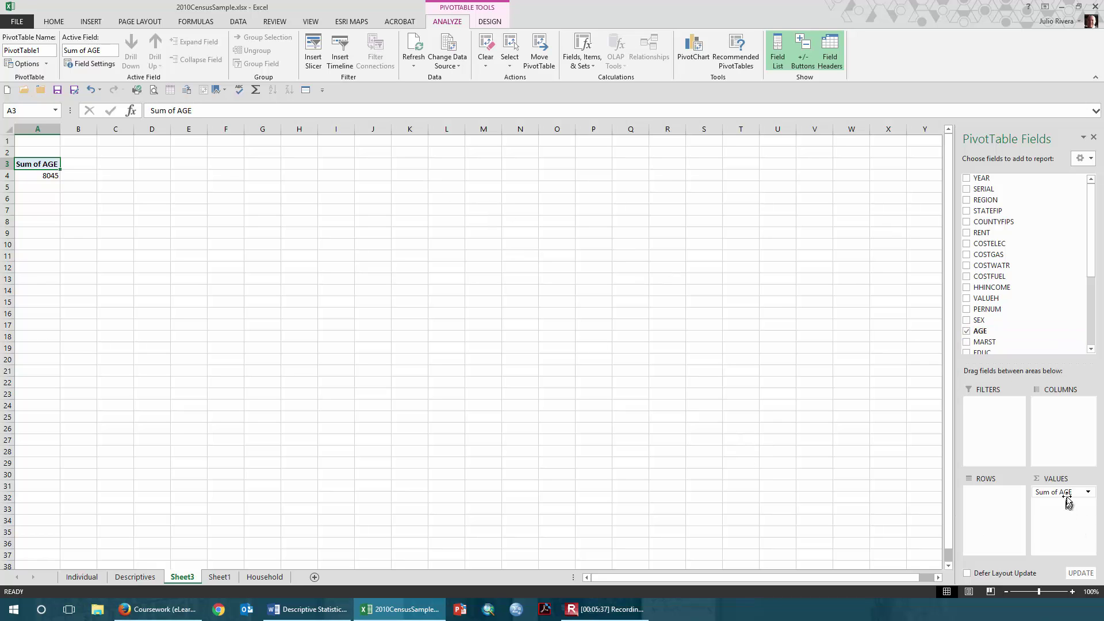
pyautogui.moveTo(983, 337); pyautogui.dragTo(1010, 515)
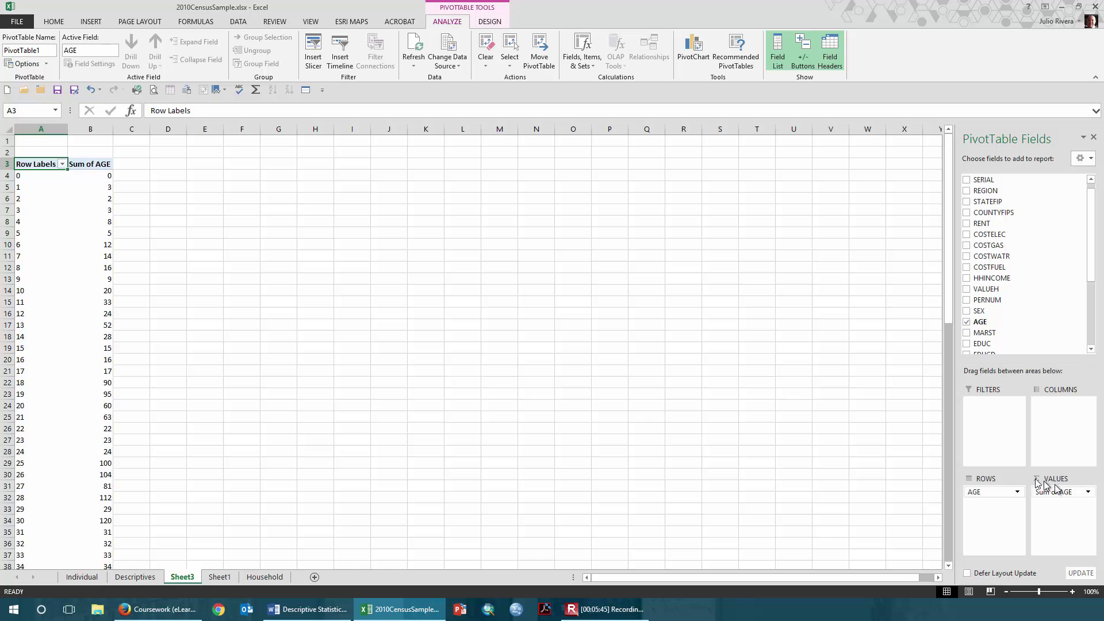
pyautogui.click(1088, 494)
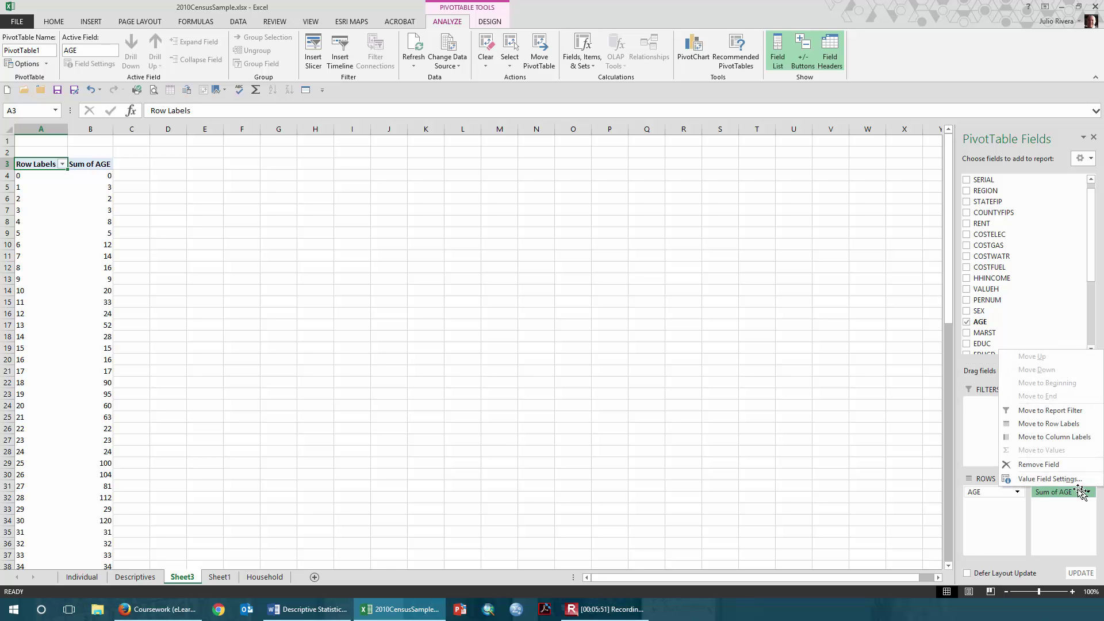
pyautogui.click(1053, 480)
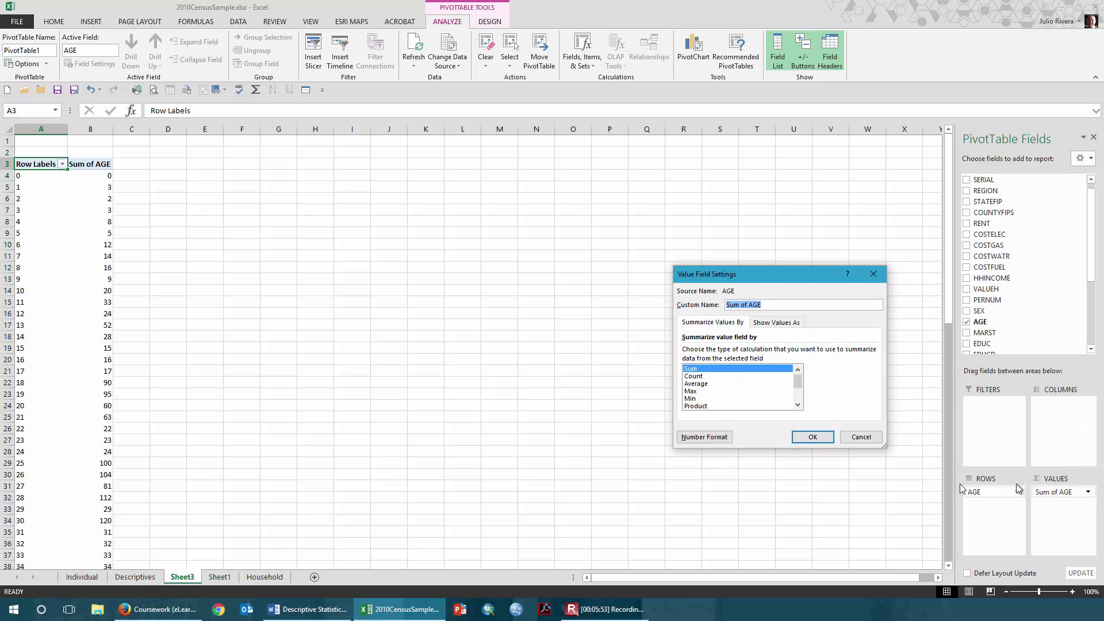
pyautogui.click(693, 377)
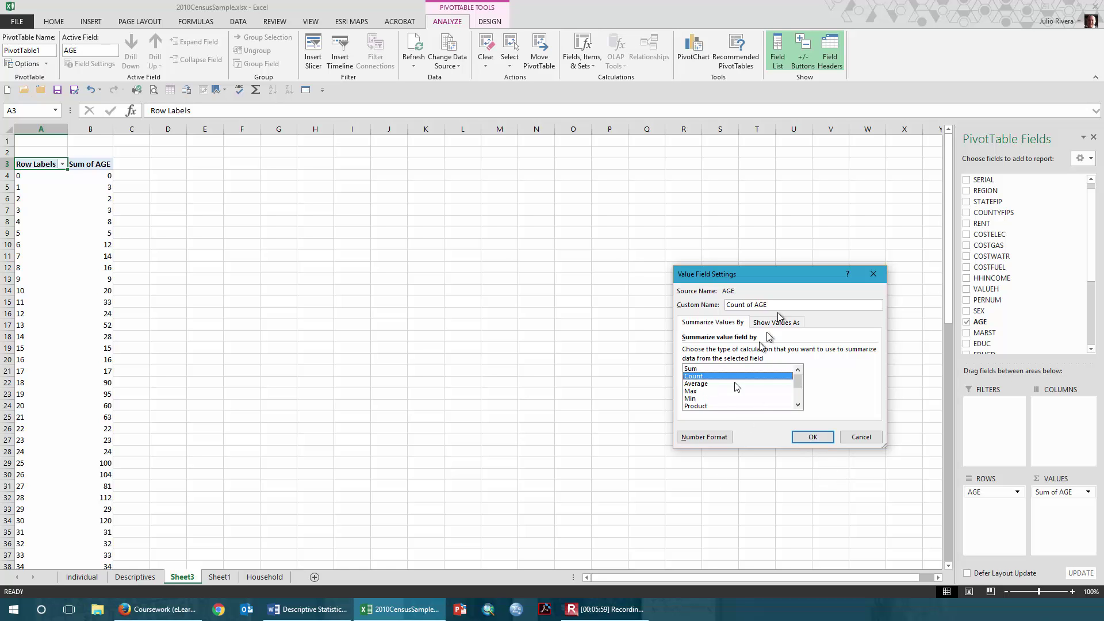
pyautogui.click(813, 438)
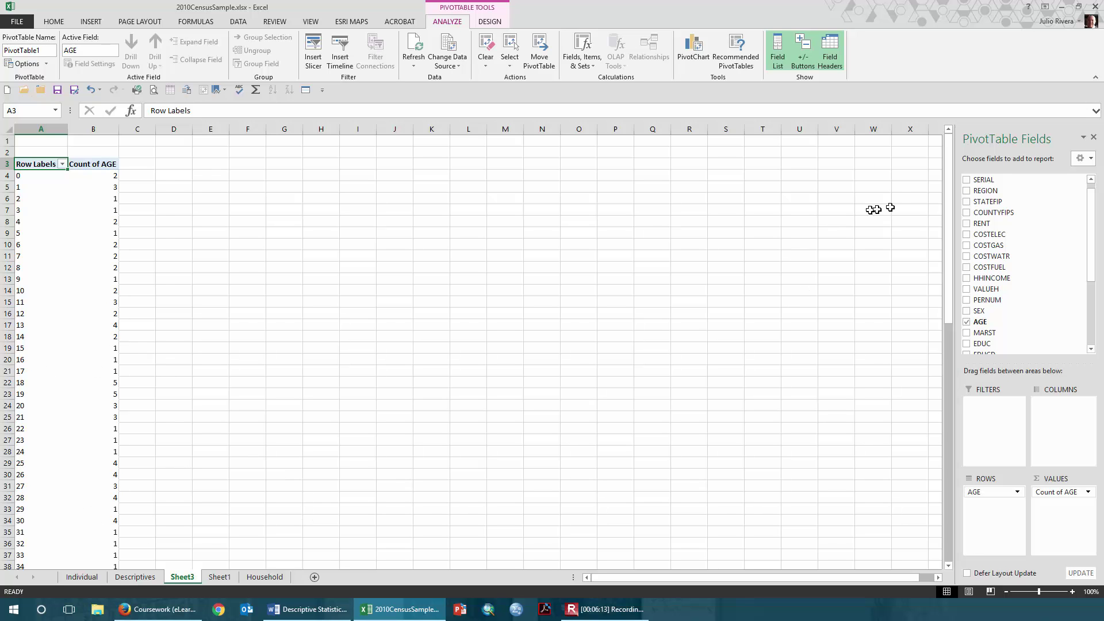
# - Group the PivotTable's age row labels in intervals of 10, starting at 0 and ending at 86
pyautogui.moveTo(948, 191)
pyautogui.mouseDown()
pyautogui.moveTo(944, 426)
pyautogui.moveTo(948, 193)
pyautogui.mouseUp()
pyautogui.rightClick(26, 302)
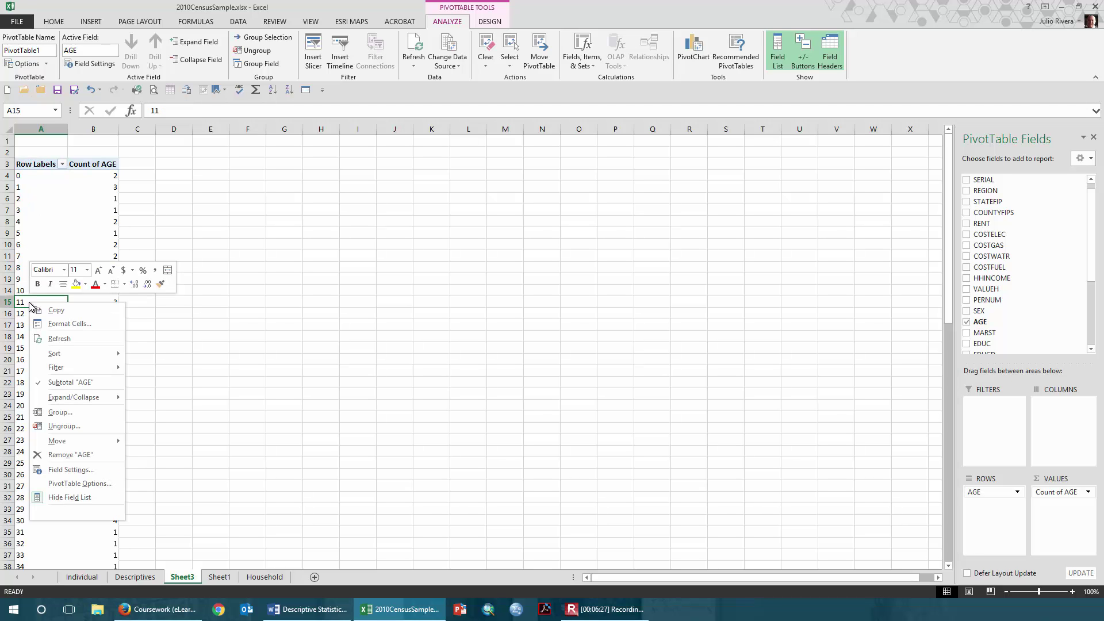
pyautogui.click(79, 414)
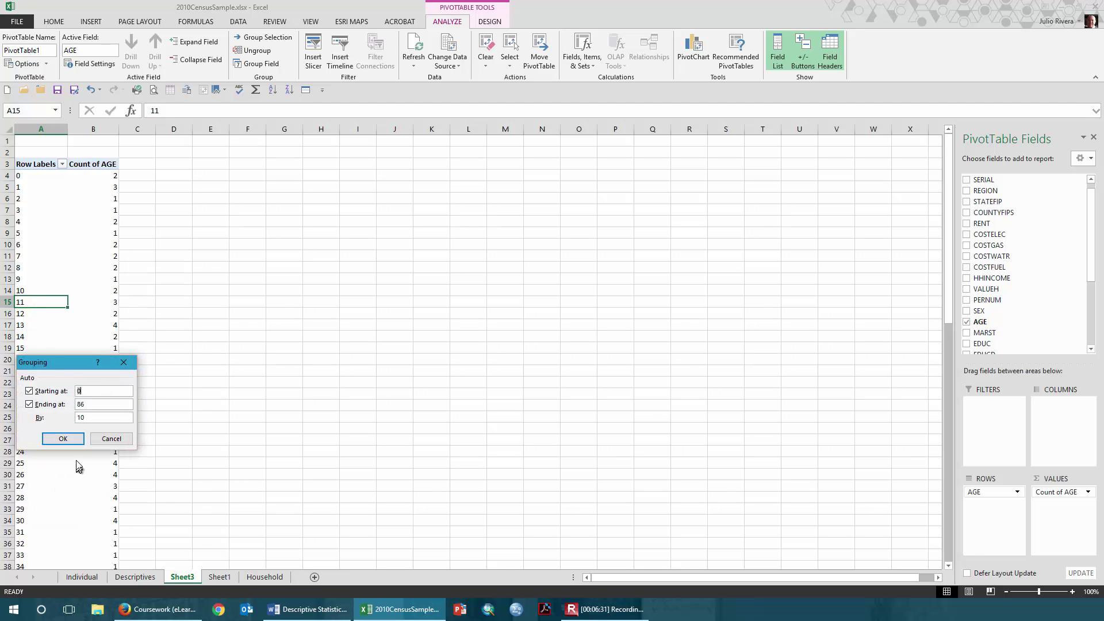
pyautogui.moveTo(56, 368); pyautogui.dragTo(389, 232)
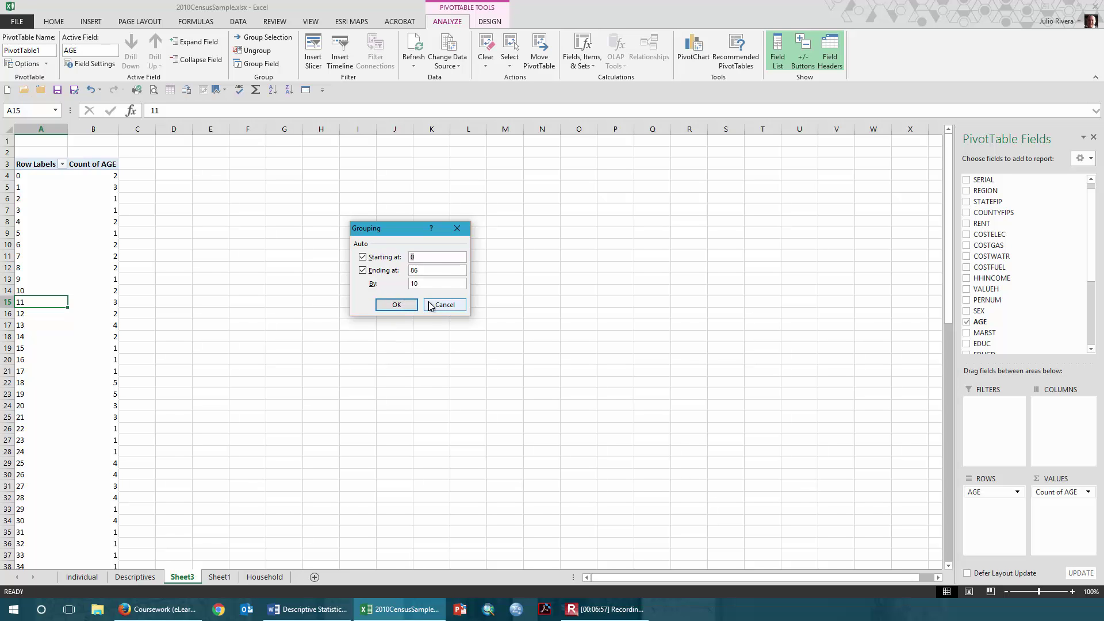
pyautogui.write('0')
pyautogui.click(395, 305)
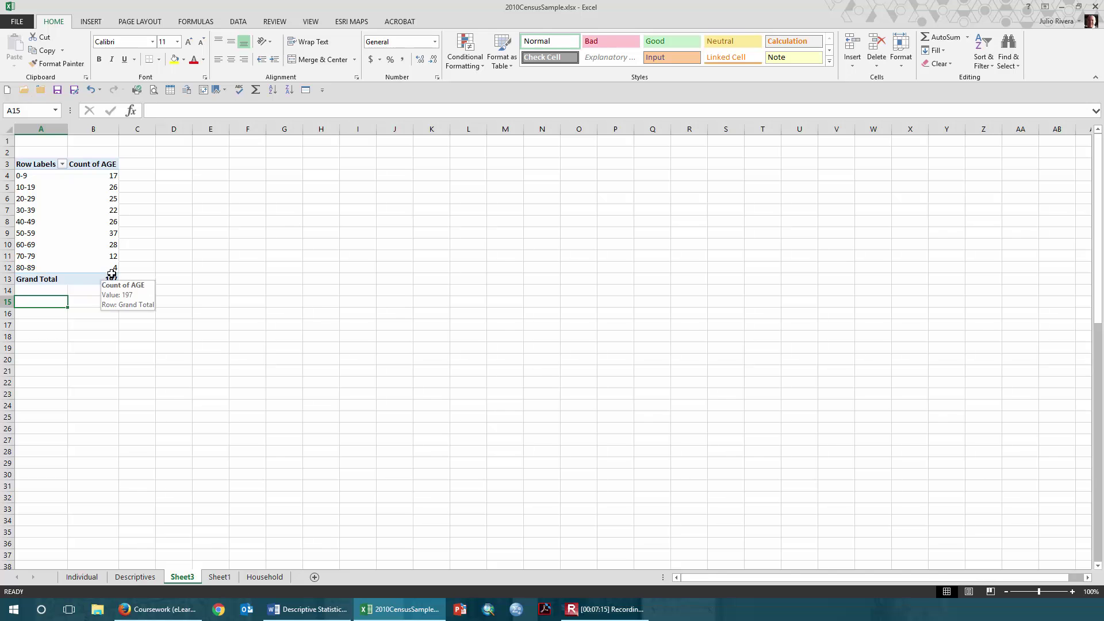
# - Insert a Clustered Column chart from the grouped age PivotTable
pyautogui.moveTo(111, 276); pyautogui.dragTo(41, 166)
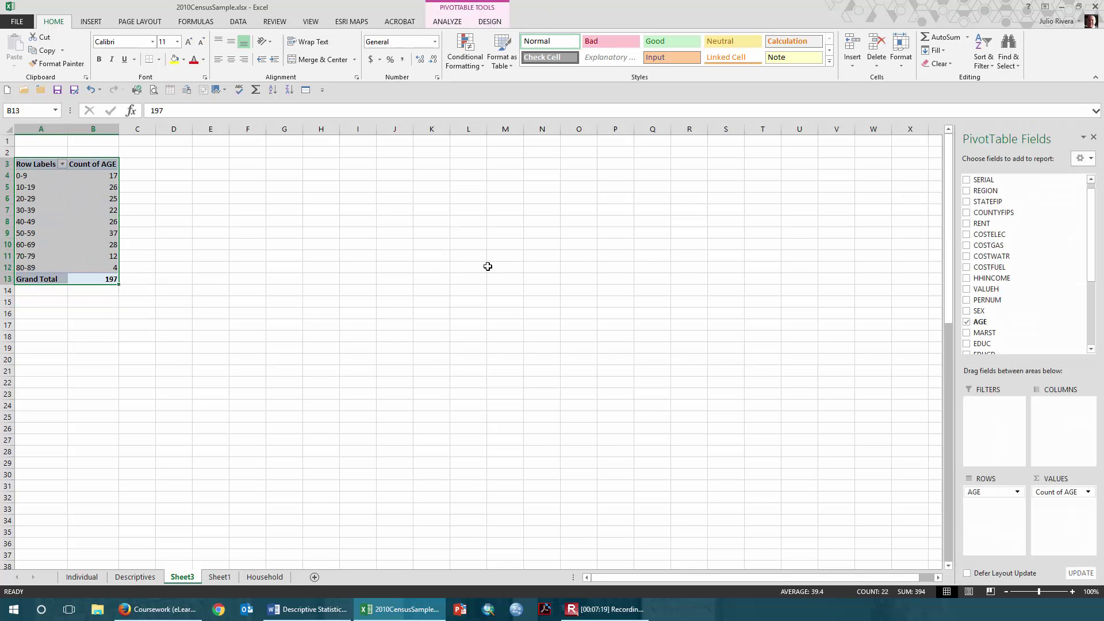
pyautogui.click(85, 21)
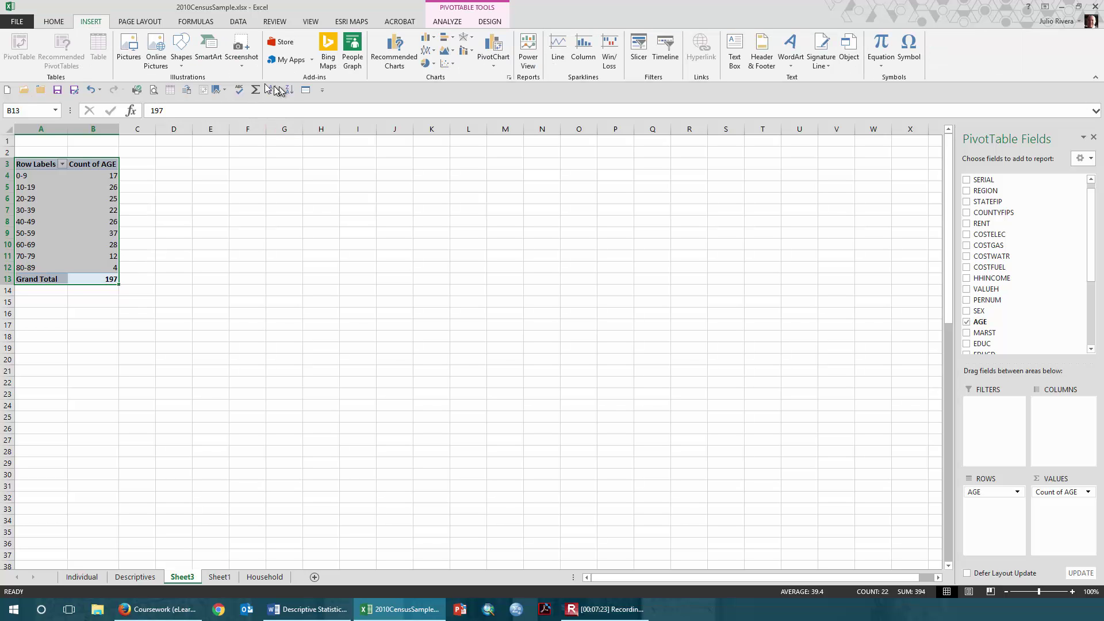
pyautogui.click(387, 61)
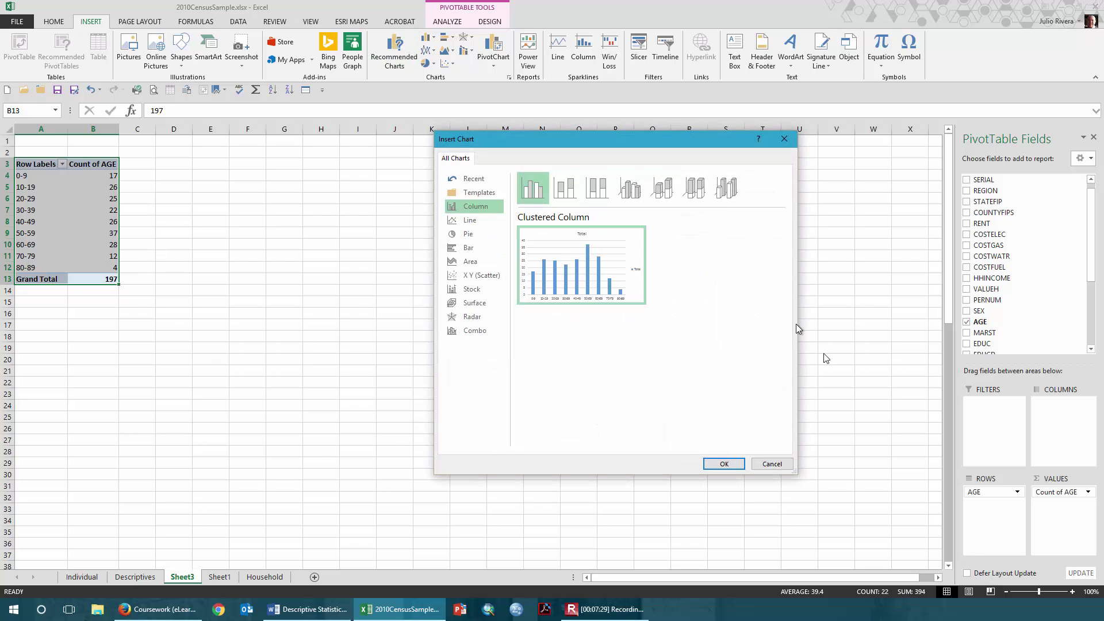
pyautogui.click(724, 464)
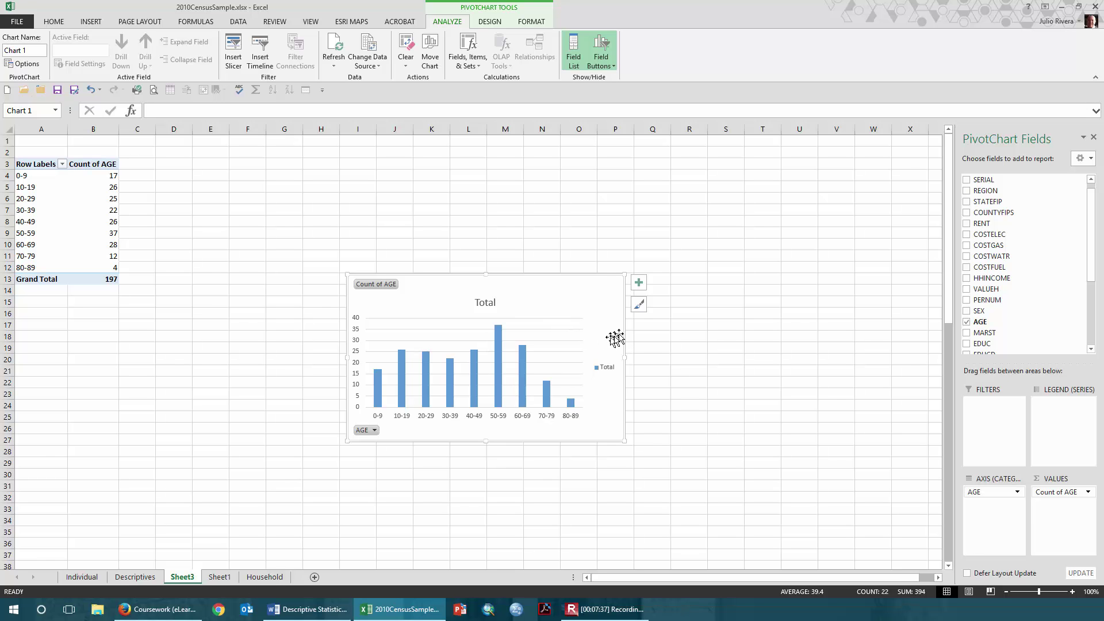
# - Add axis titles and error bars to the chart, and name the vertical axis Count
pyautogui.click(639, 283)
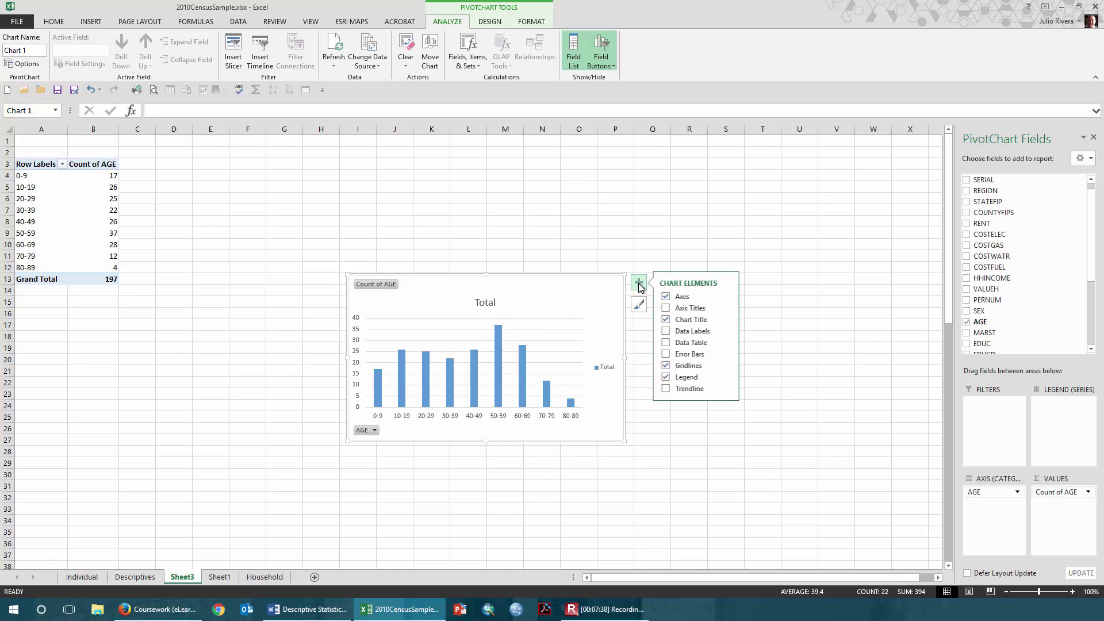
pyautogui.click(667, 308)
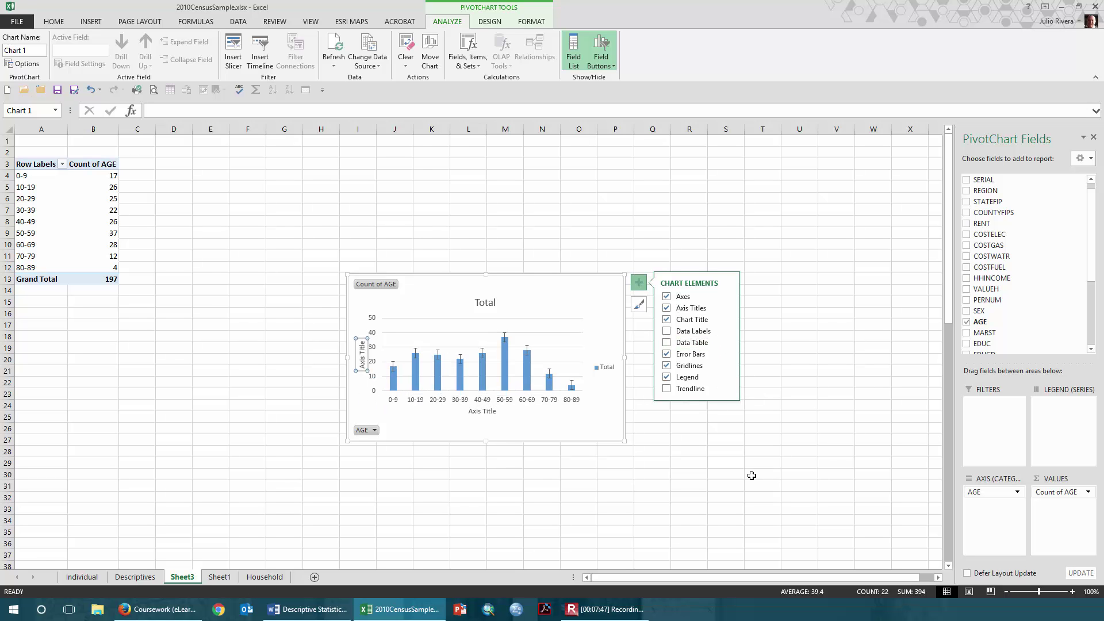
pyautogui.click(365, 368)
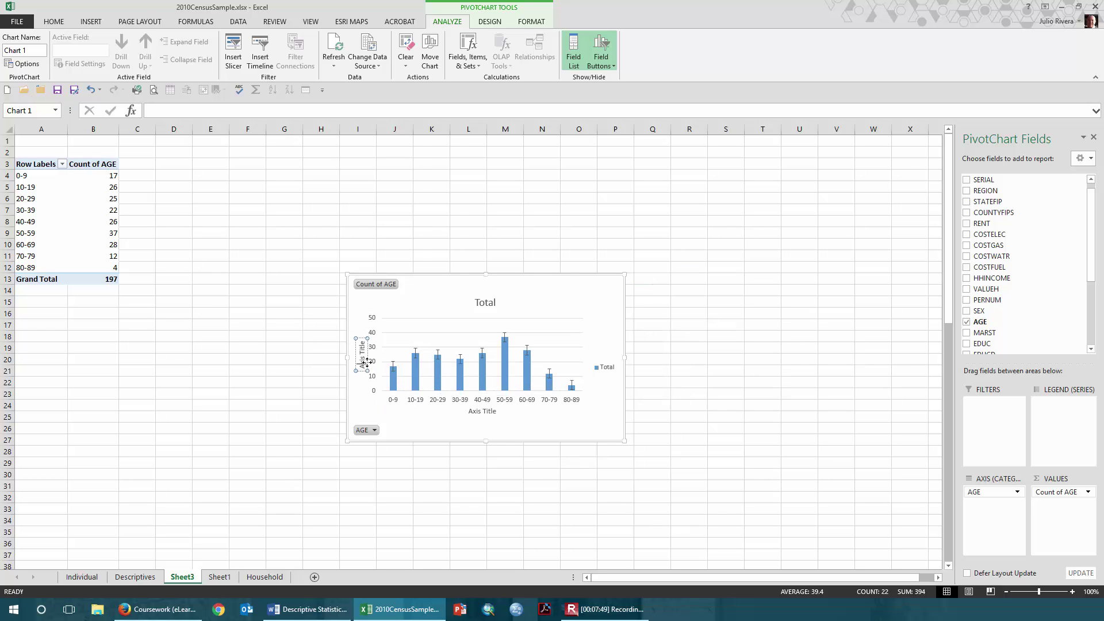
pyautogui.press('BackSpace')
pyautogui.press('BackSpace')
pyautogui.press('BackSpace')
pyautogui.press('BackSpace')
pyautogui.press('BackSpace')
pyautogui.press('BackSpace')
pyautogui.press('BackSpace')
pyautogui.press('BackSpace')
pyautogui.press('BackSpace')
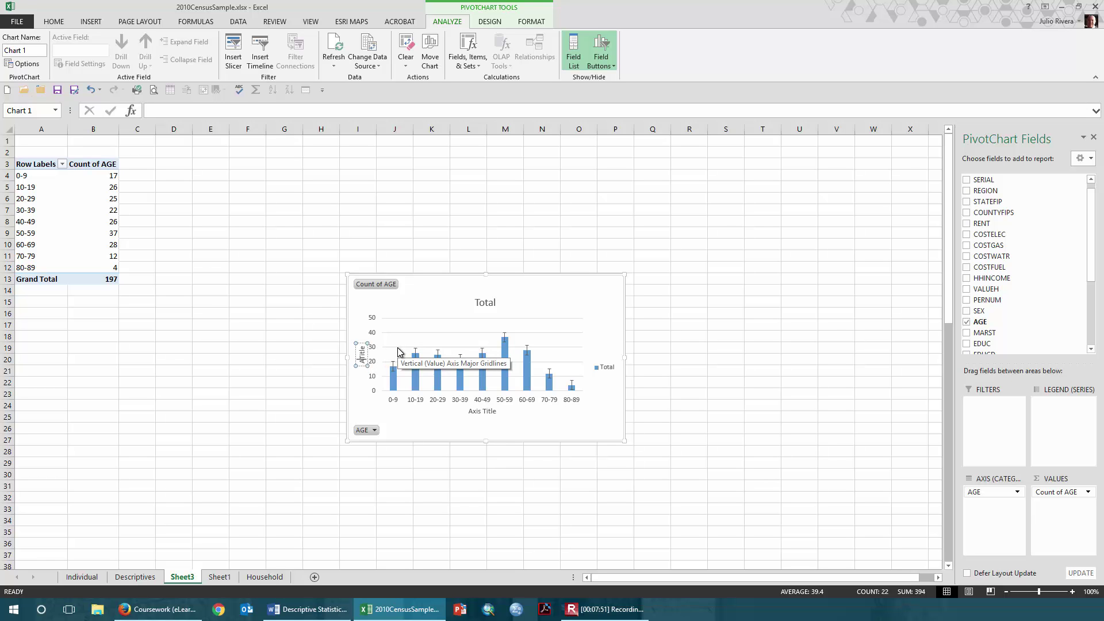
pyautogui.press('BackSpace')
pyautogui.write('Count')
# - Name the chart's horizontal axis Ages
pyautogui.click(483, 411)
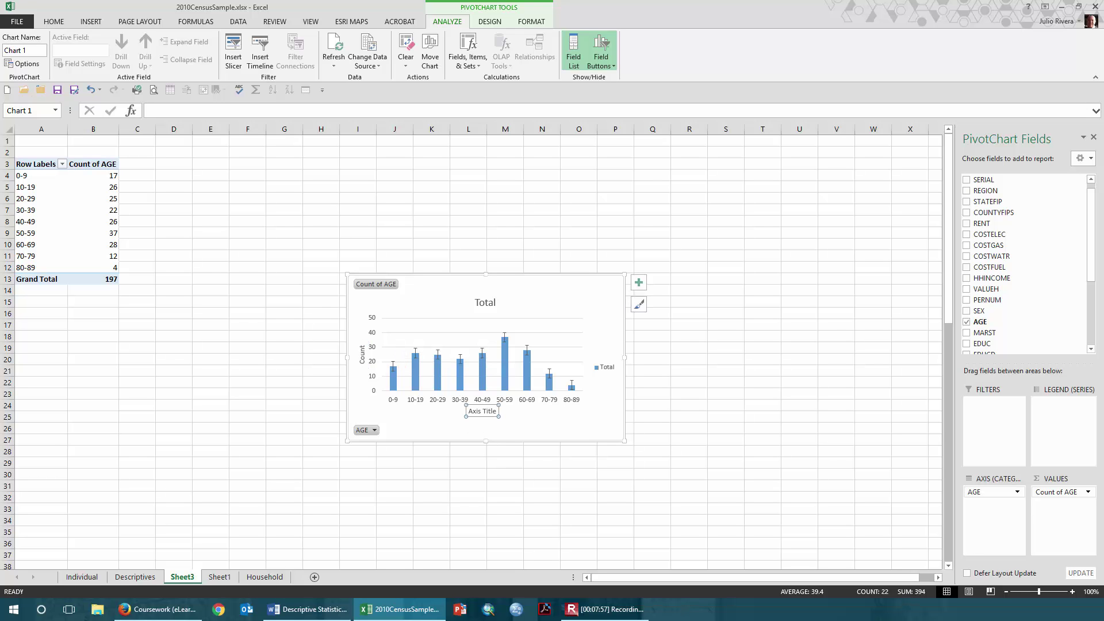
pyautogui.moveTo(497, 412); pyautogui.dragTo(433, 404)
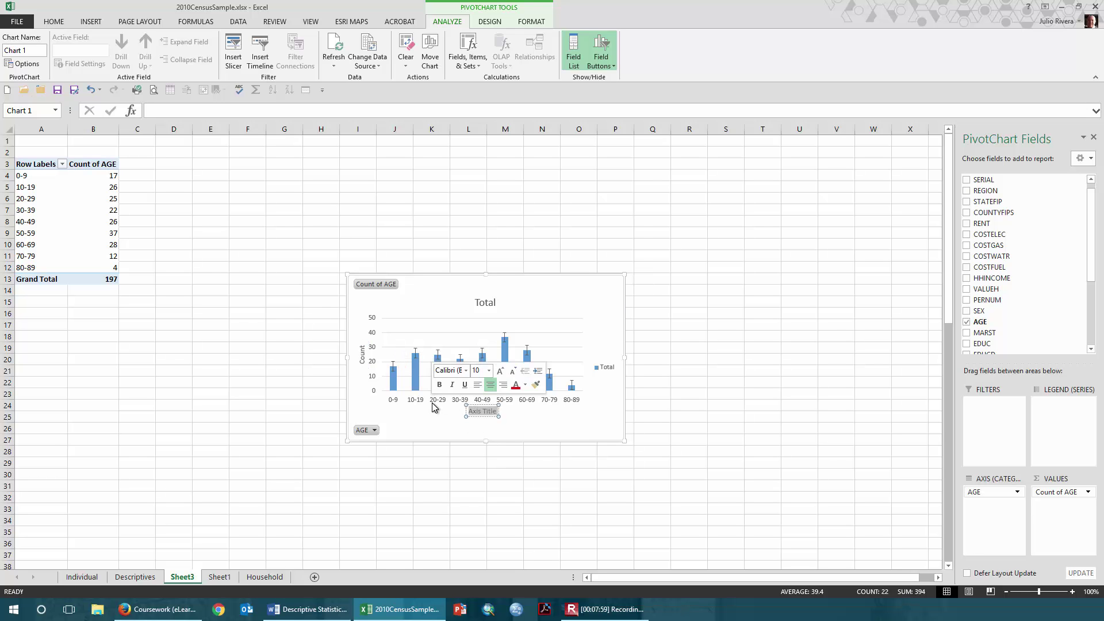
pyautogui.write('Ages')
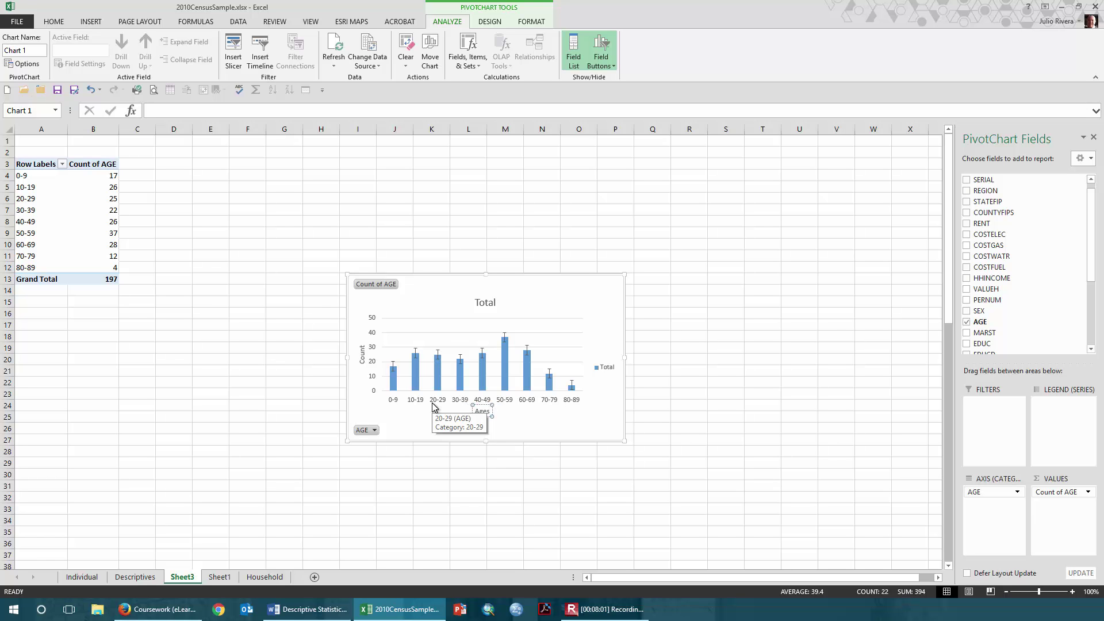
# - Change the chart title to "Age of Men in Wisconsin" and deselect the chart
pyautogui.click(485, 302)
pyautogui.moveTo(496, 301); pyautogui.dragTo(450, 299)
pyautogui.press('BackSpace')
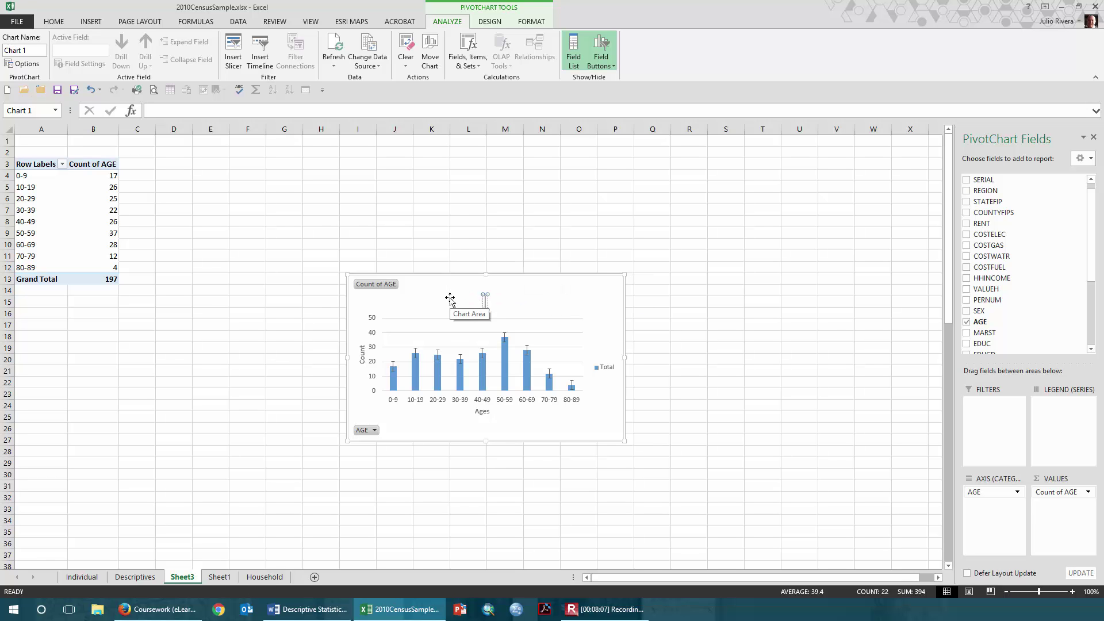
pyautogui.write('Age of Men in')
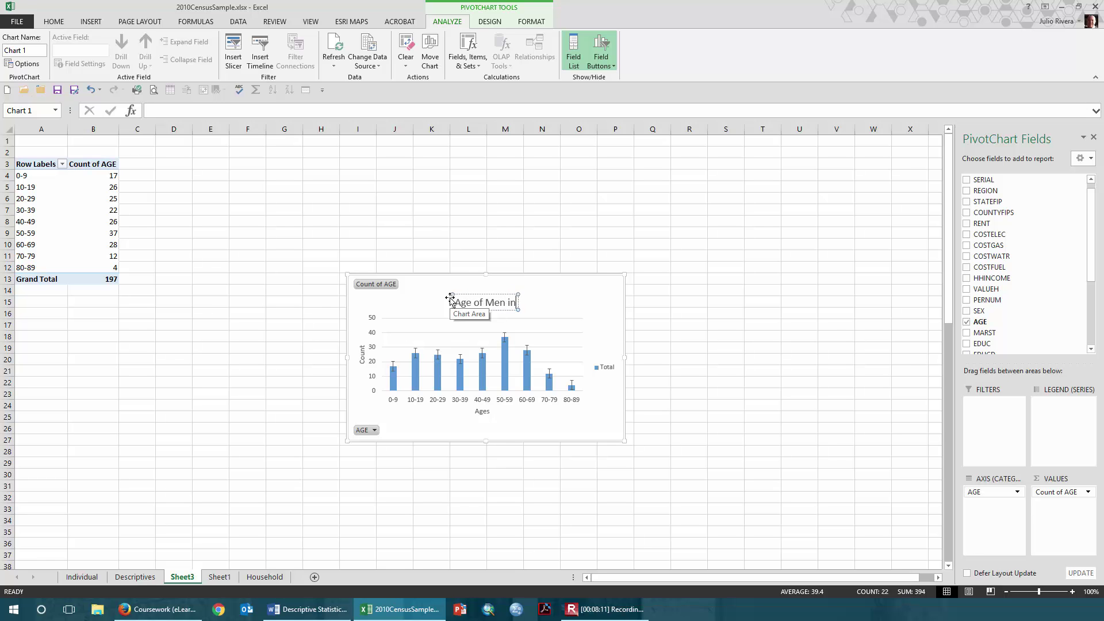
pyautogui.write(' Wisconsin')
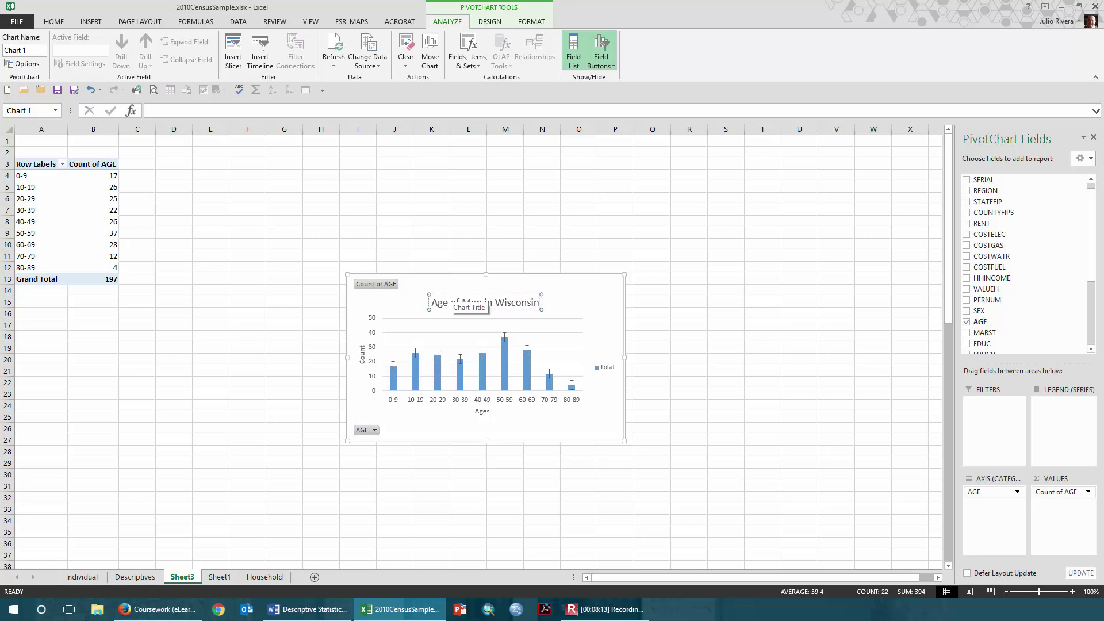
pyautogui.click(739, 367)
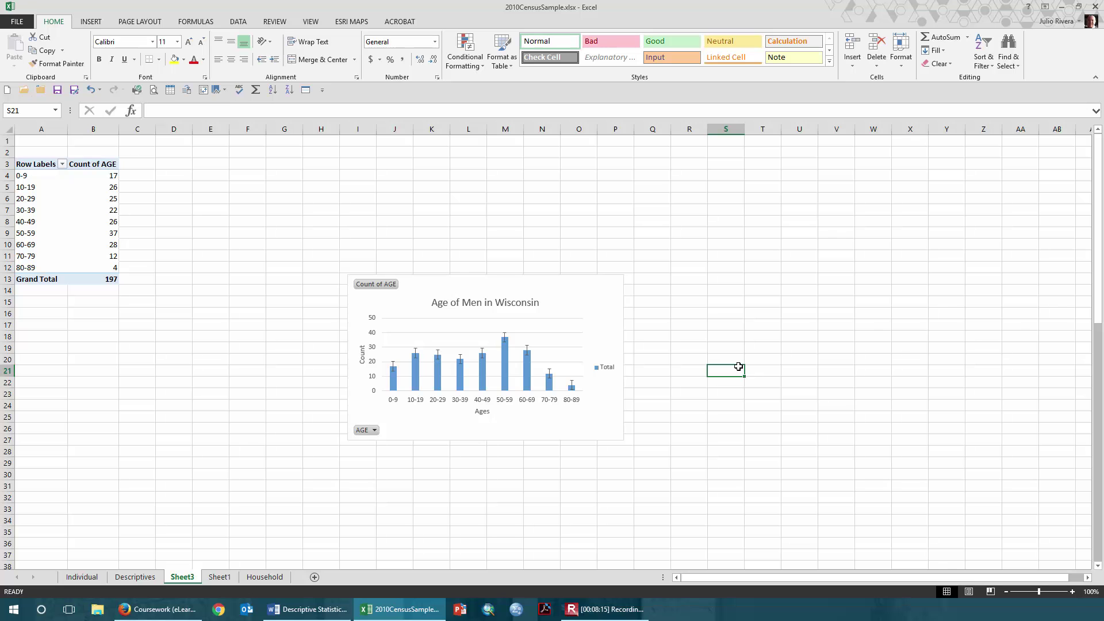